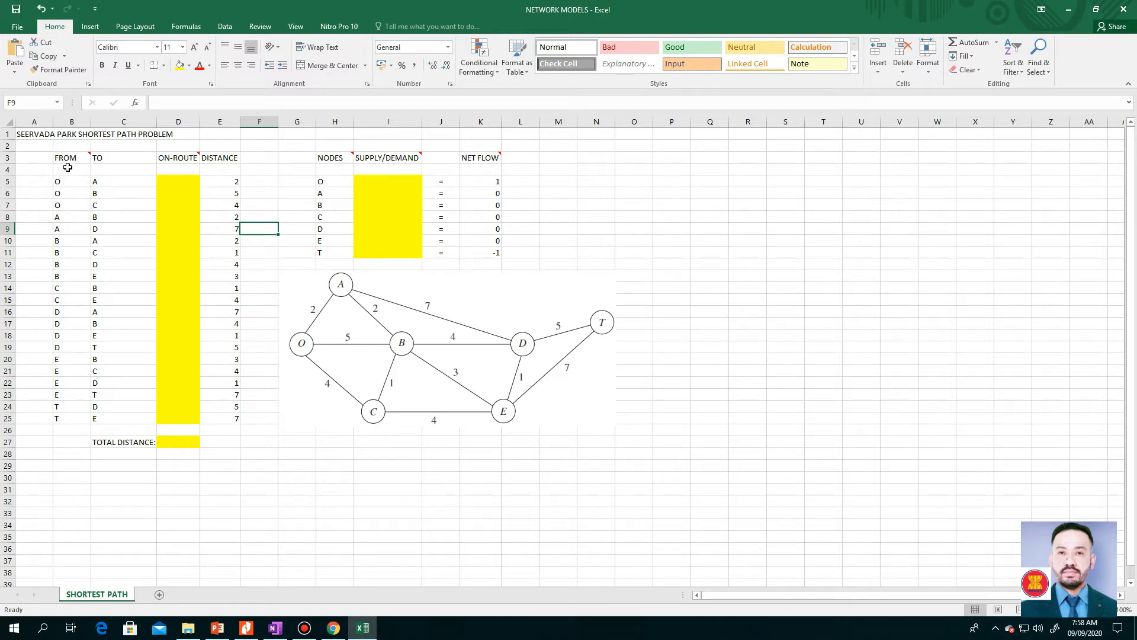
- Read the comments attached to the FROM, ON-ROUTE, NODES, SUPPLY/DEMAND and NET FLOW headers
mouse_move(68, 161)
mouse_move(165, 157)
mouse_move(321, 158)
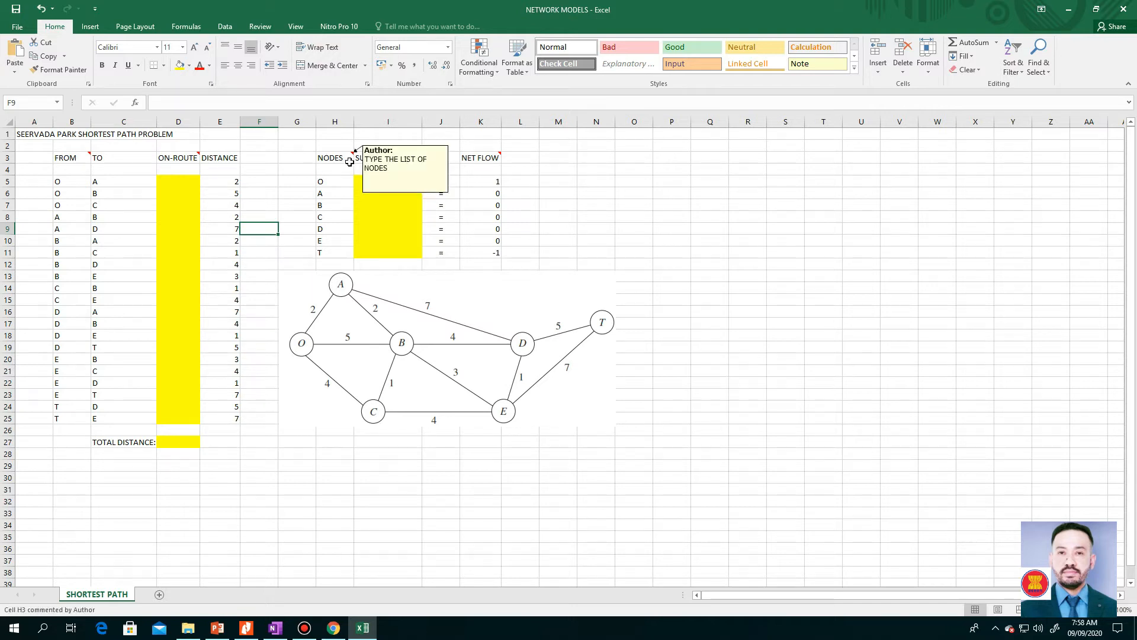
mouse_move(364, 160)
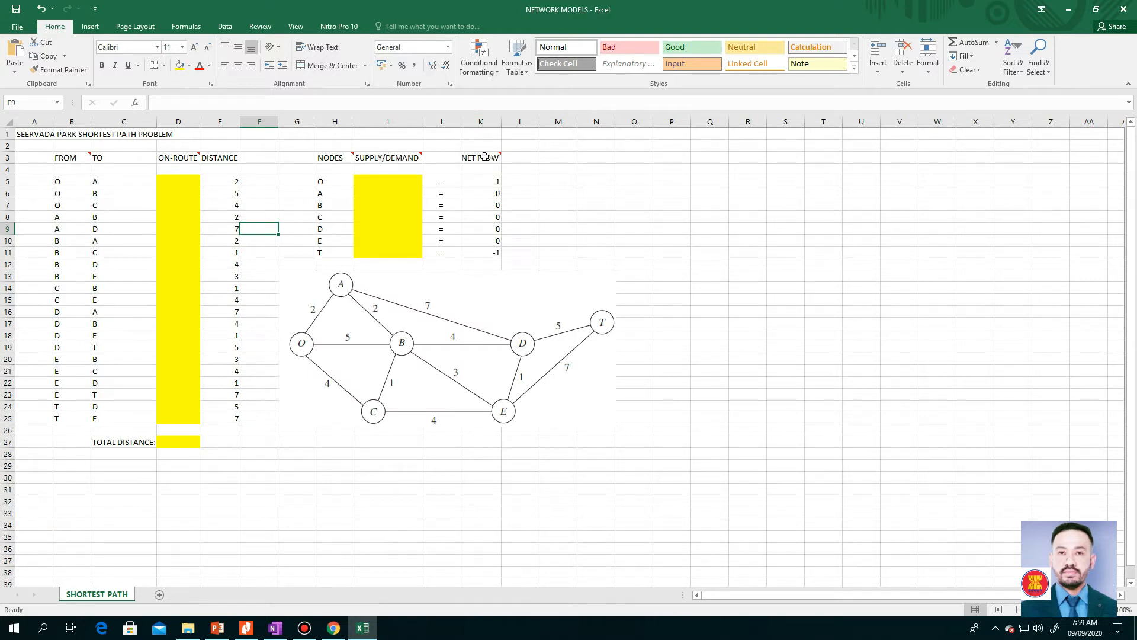
mouse_move(471, 166)
- In I5, the supply/demand cell of node O, begin the formula with =SUMIF(B5:B25,H5,D5:D25)
click(370, 181)
text(=)
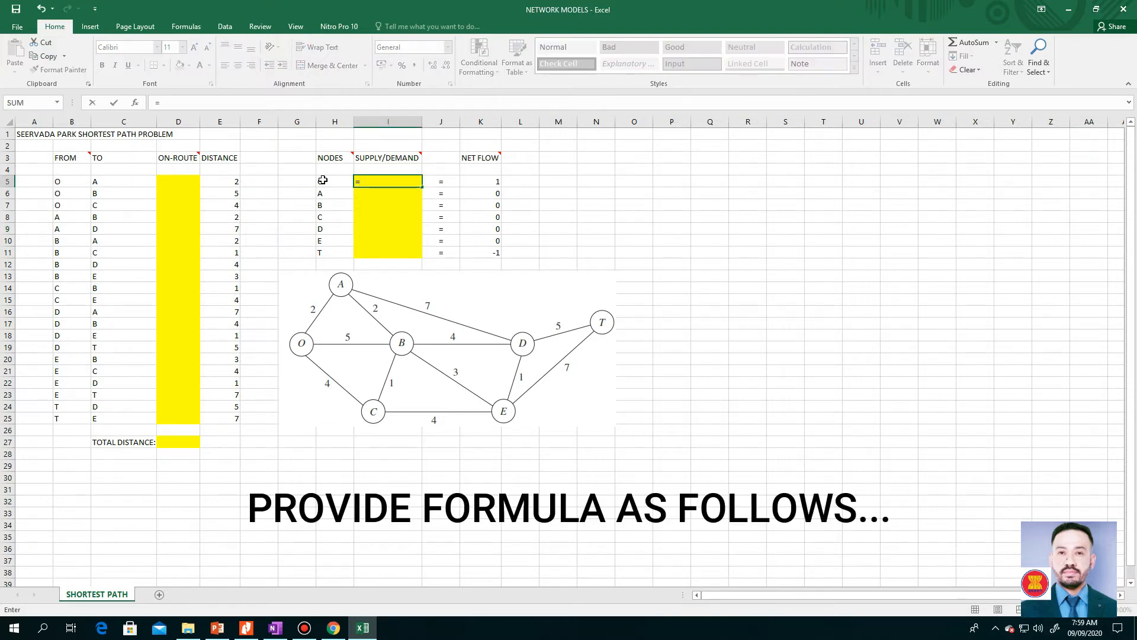
text(S)
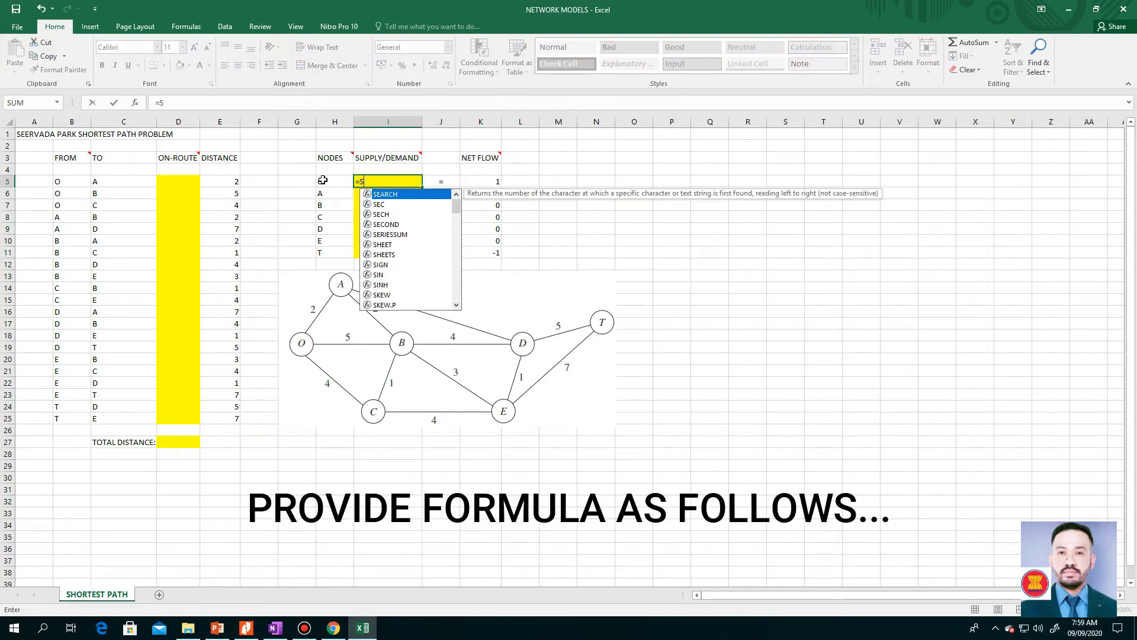
text(UMIF()
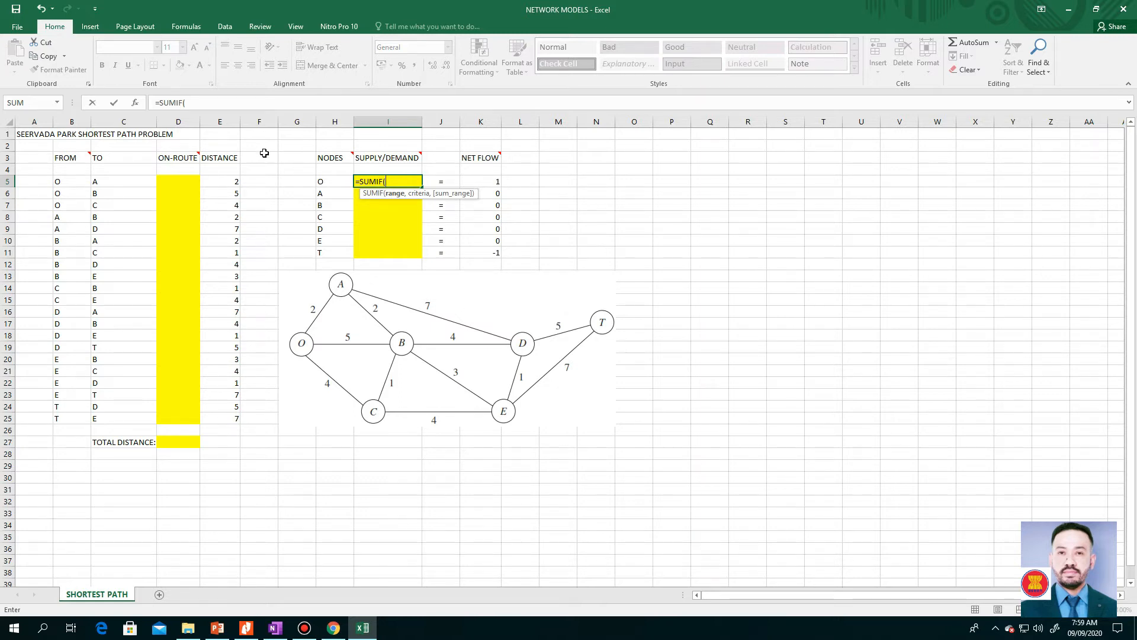
click(61, 180)
drag(61, 180, 83, 403)
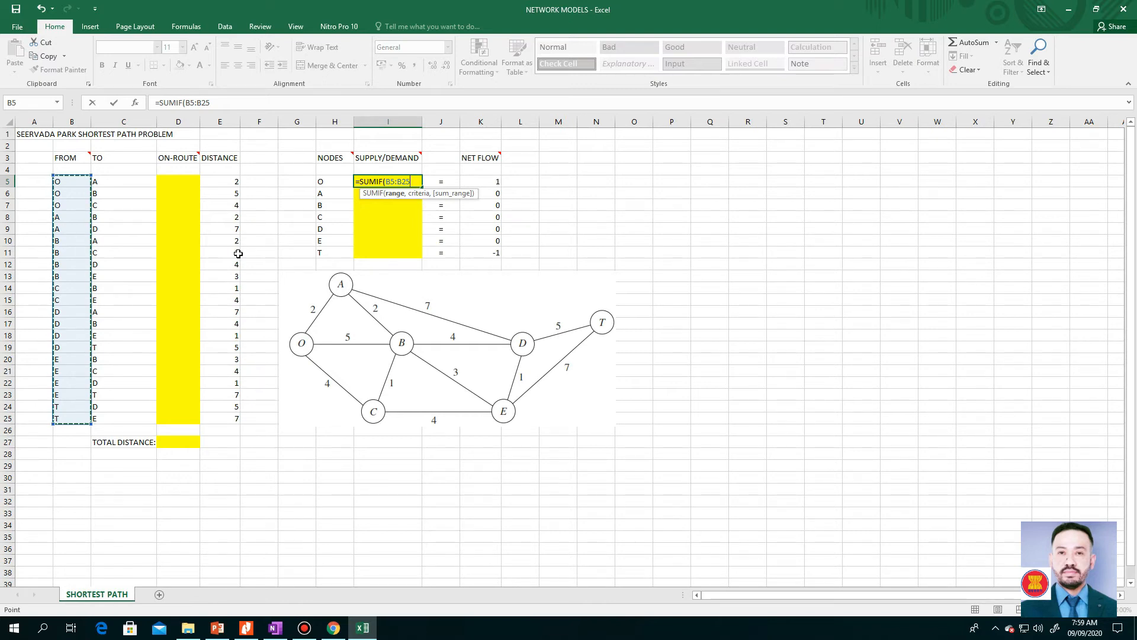
text(,)
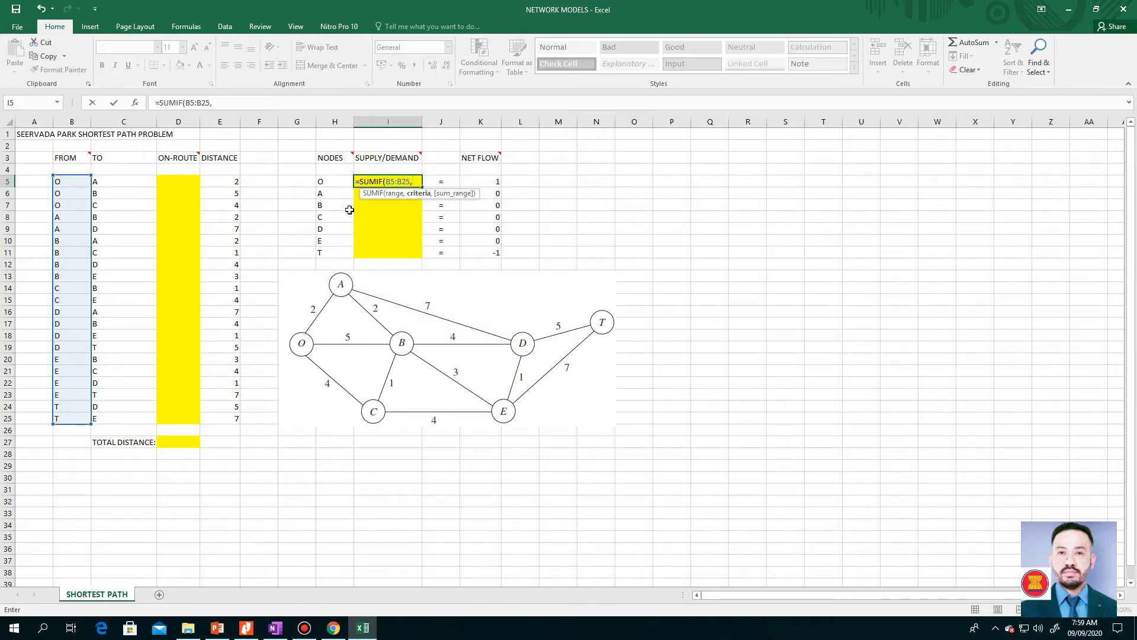
click(331, 181)
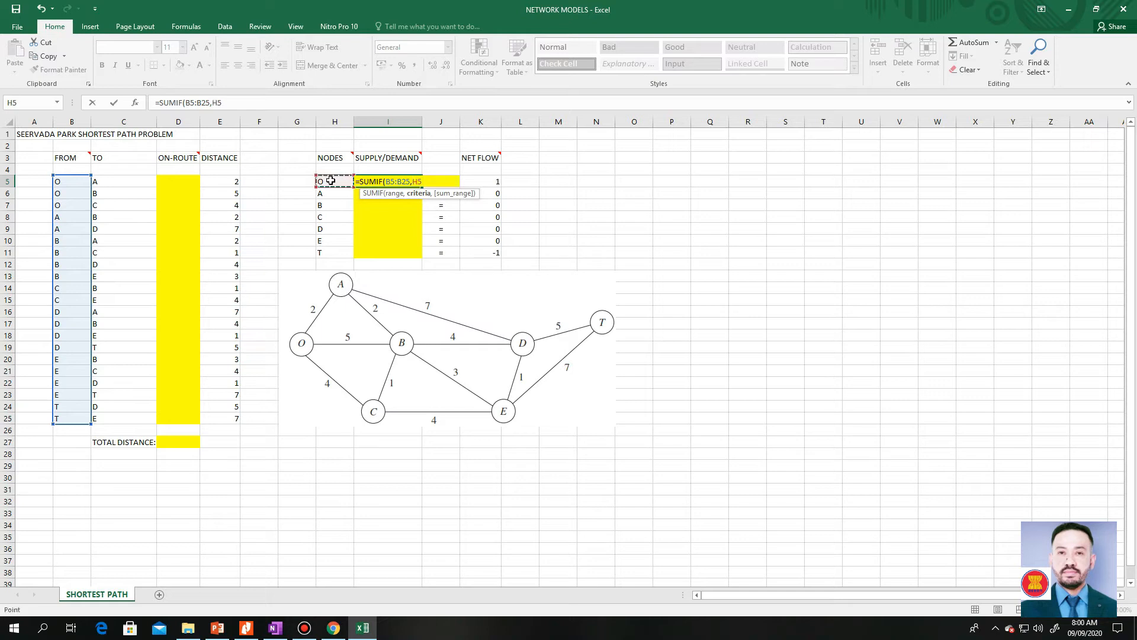
text(,)
click(188, 179)
drag(189, 179, 199, 415)
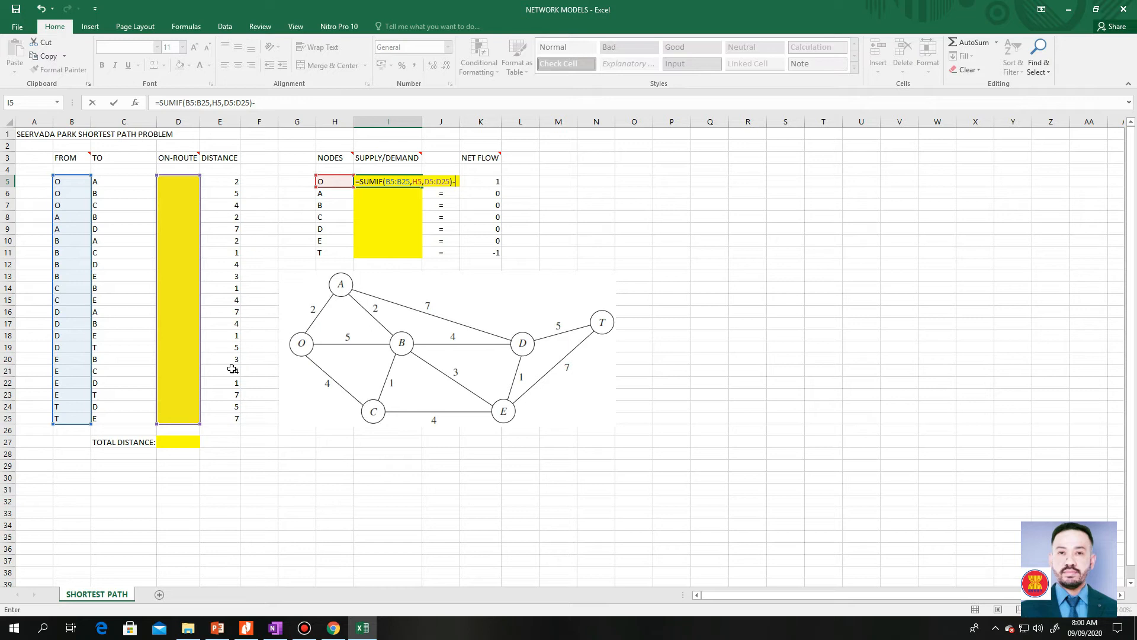
- Extend the I5 formula by subtracting SUMIF(C5:C25,H5,D5:D25)
text(SUMIF)
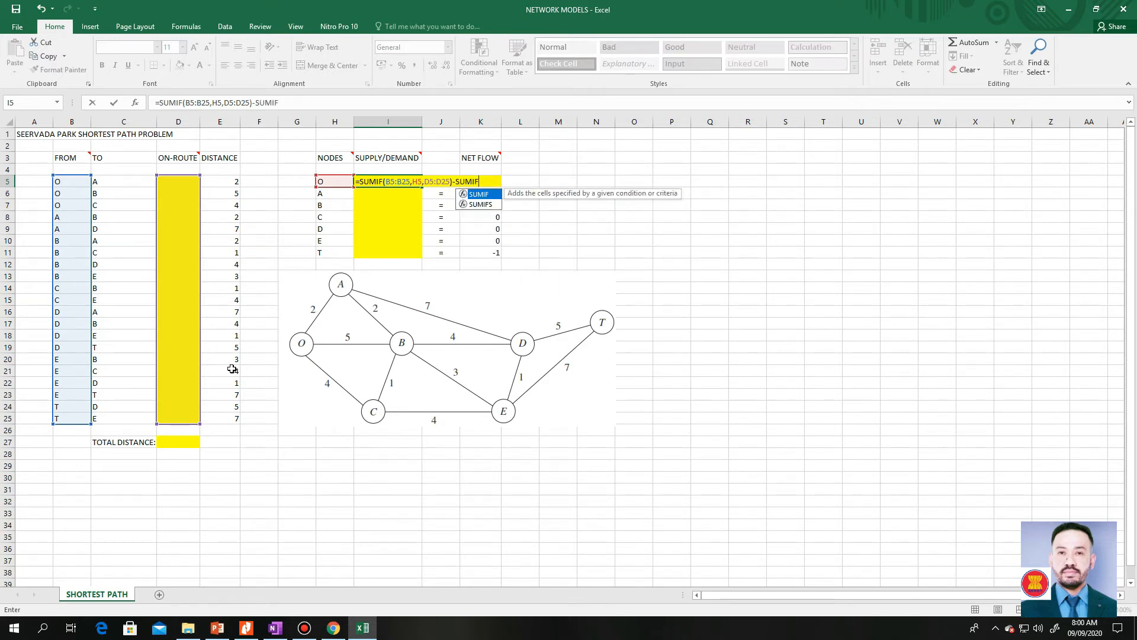
text(()
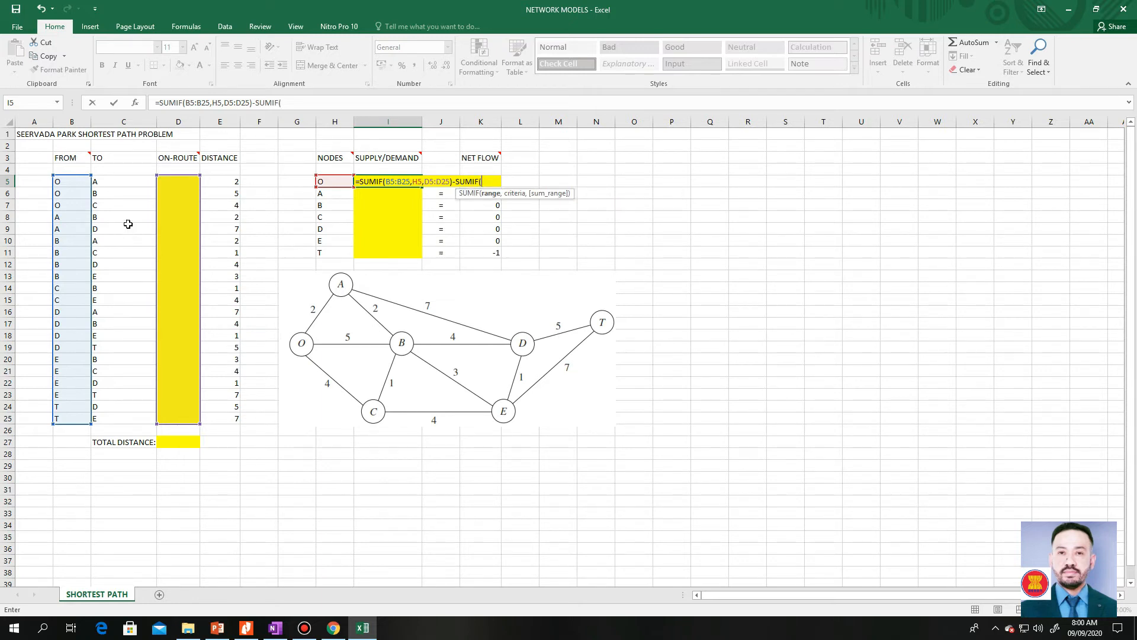
click(124, 182)
drag(124, 181, 136, 423)
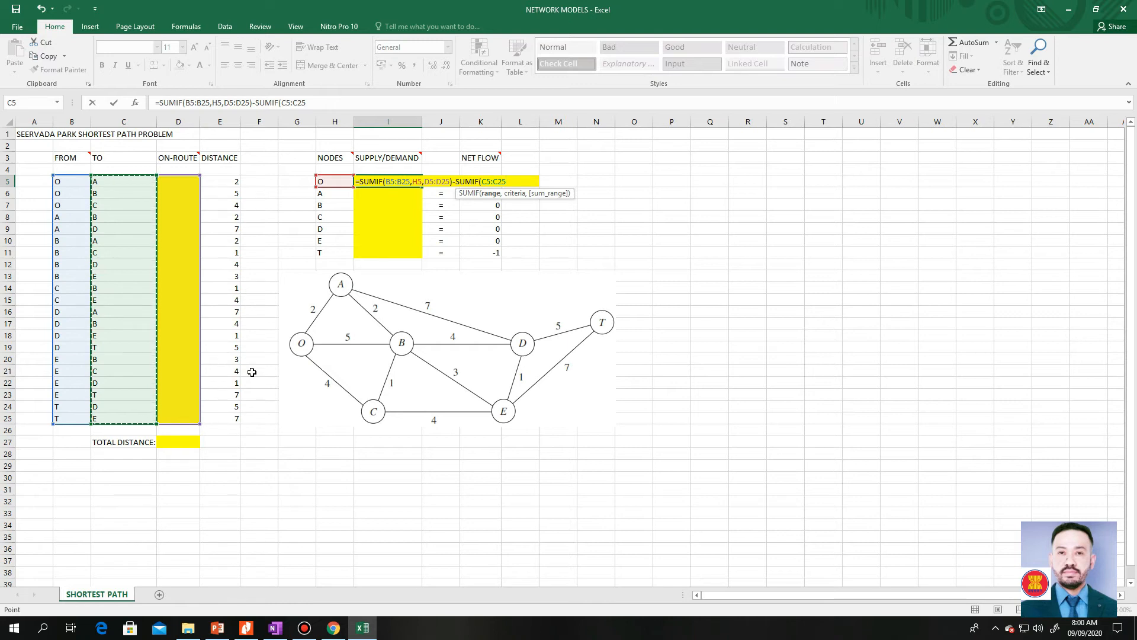
text(,)
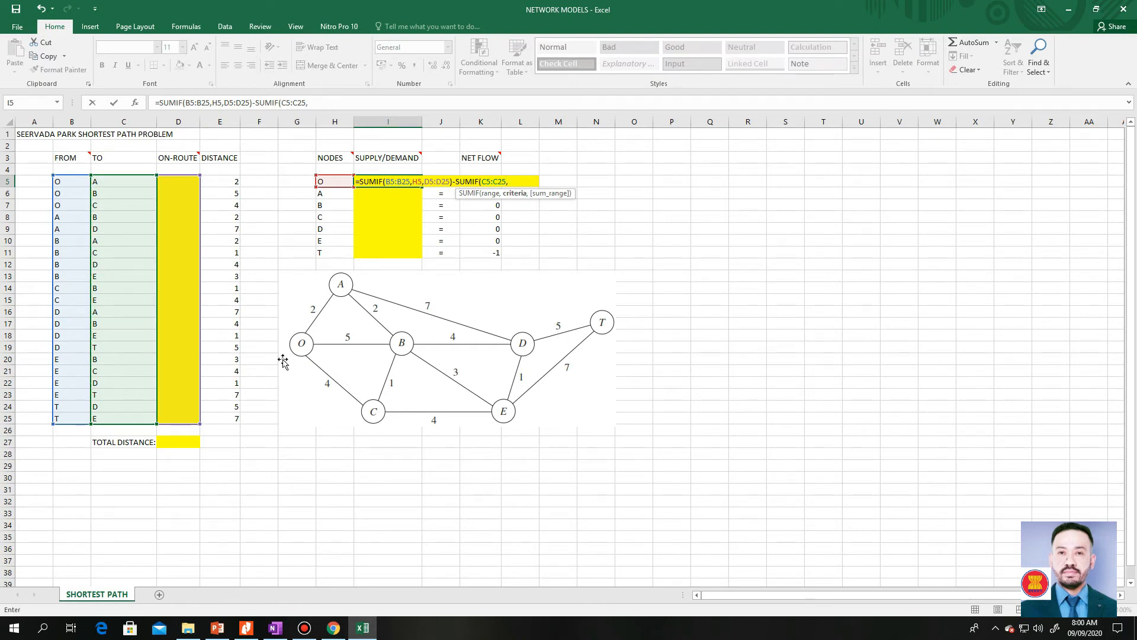
click(338, 182)
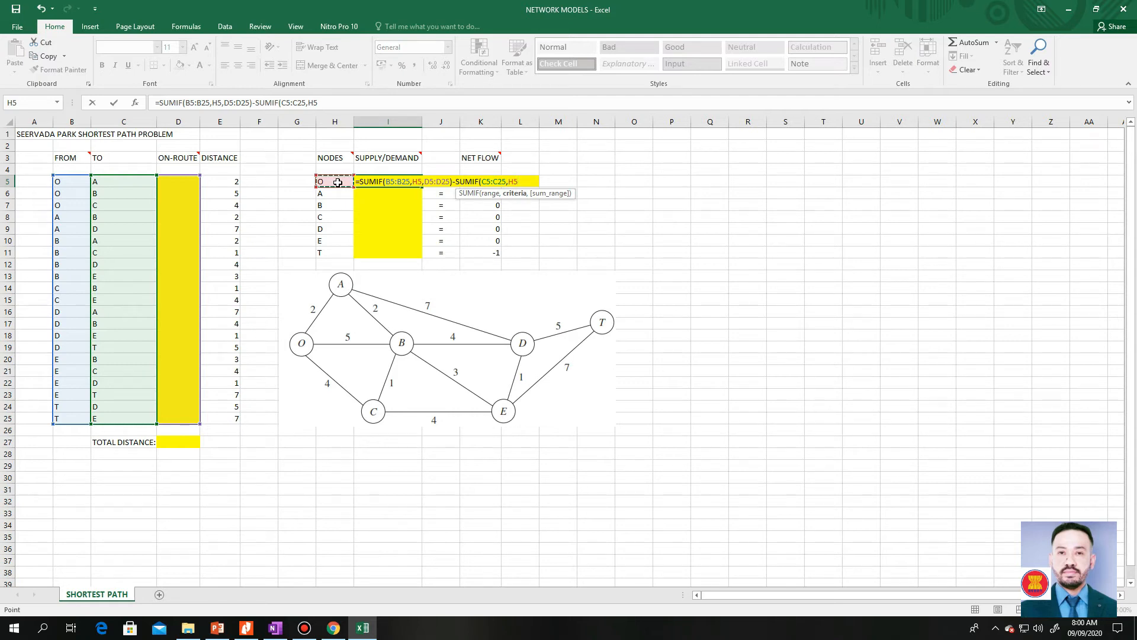
text(,)
click(182, 181)
drag(181, 181, 185, 415)
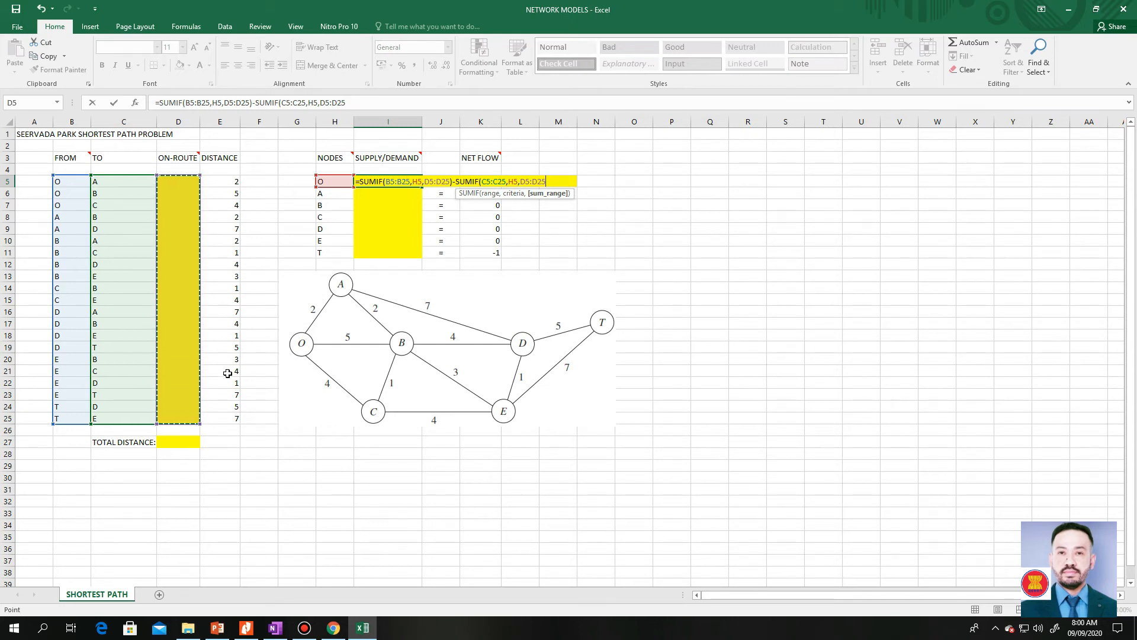
text())
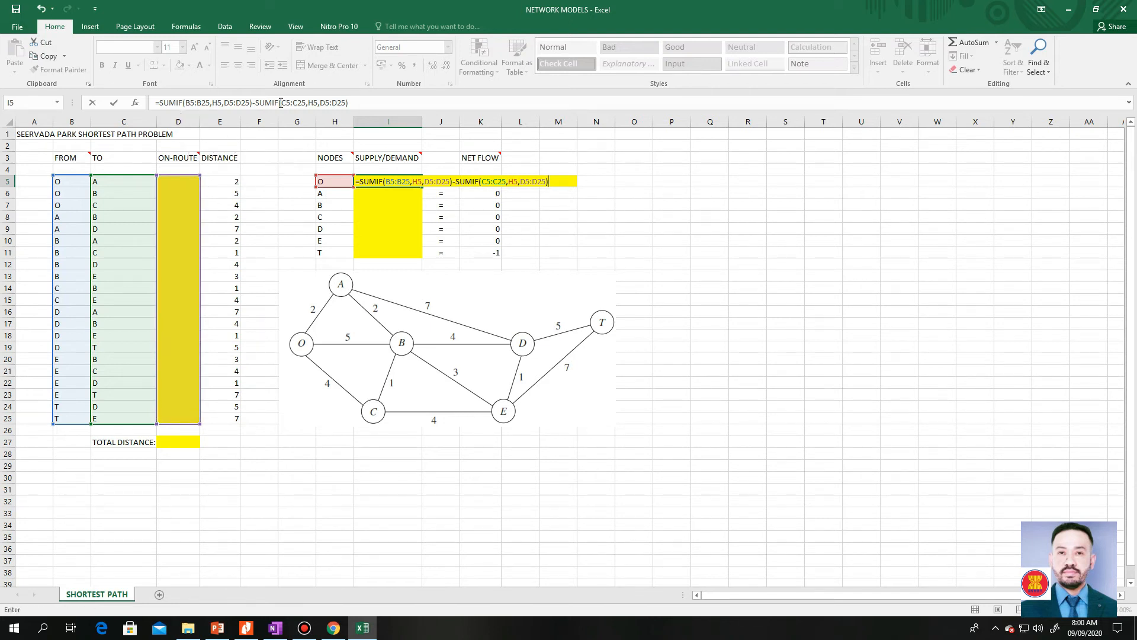
- Make the row references absolute in the first SUMIF of I5, giving B$5:B$25 and D$5:D$25
click(190, 104)
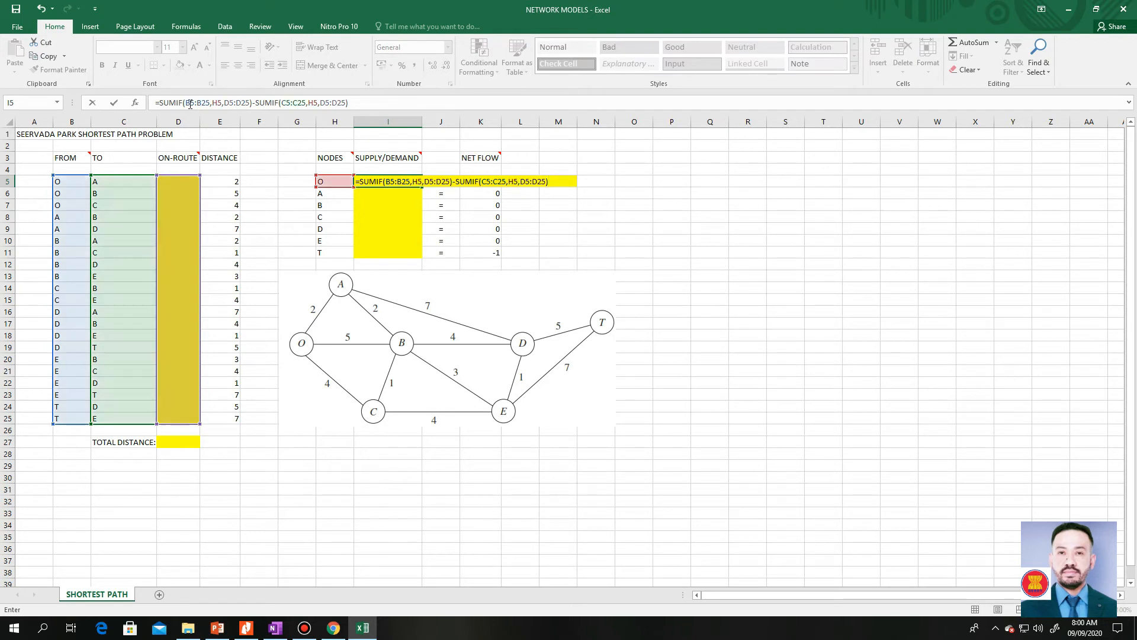
text($)
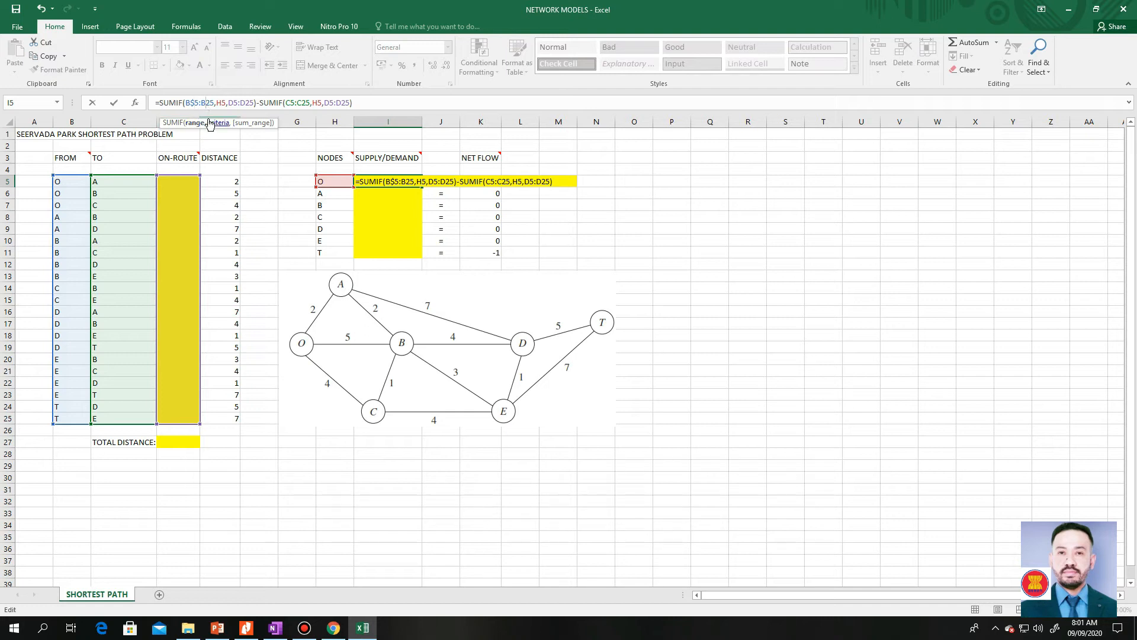
text($)
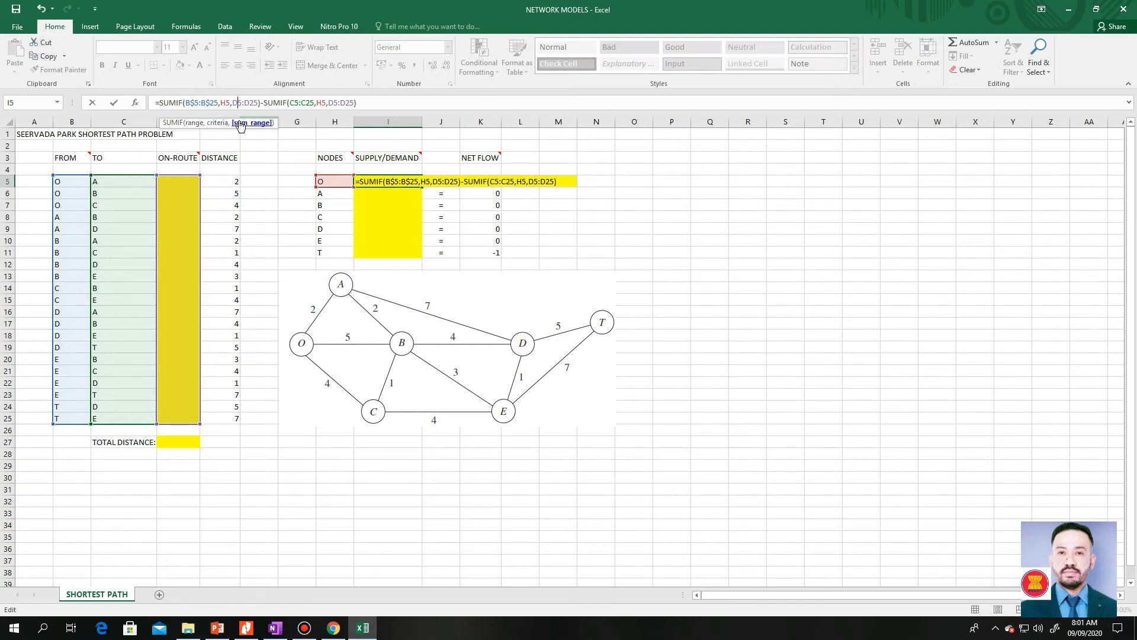
text($)
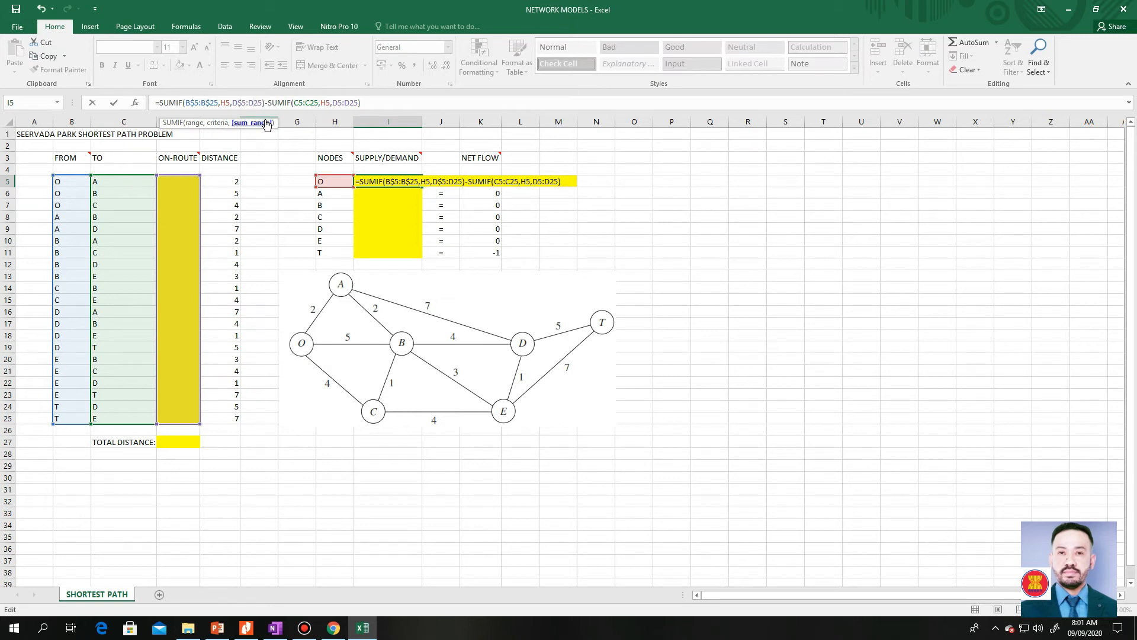
text($)
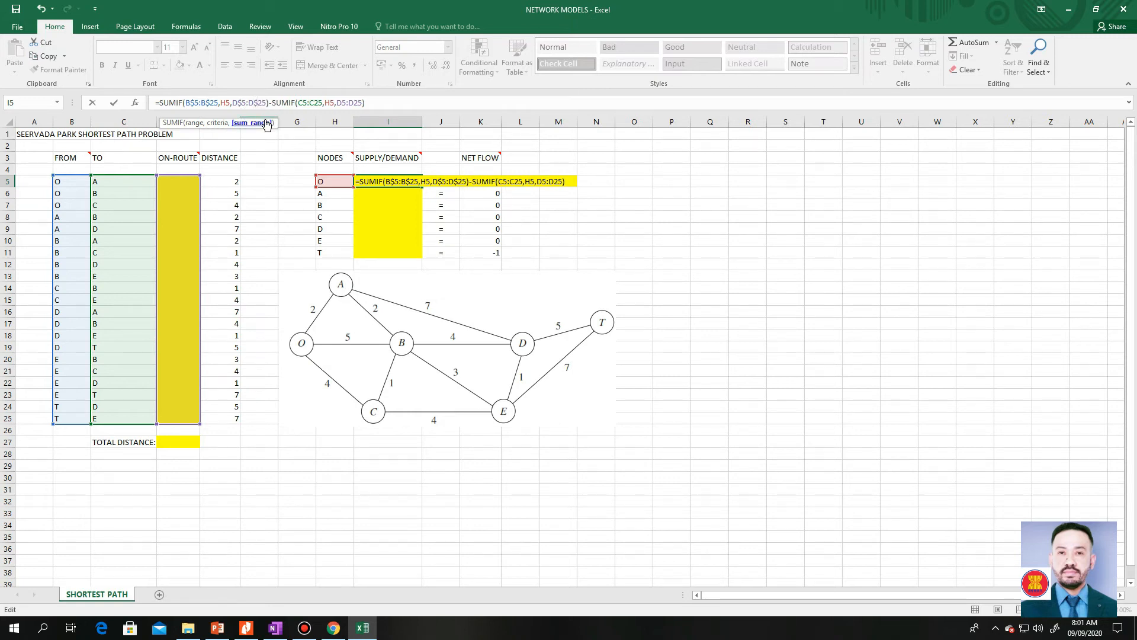
- Make the row references absolute in the second SUMIF, giving C$5:C$25 and D$5:D$25, and commit the I5 formula
click(303, 103)
text($)
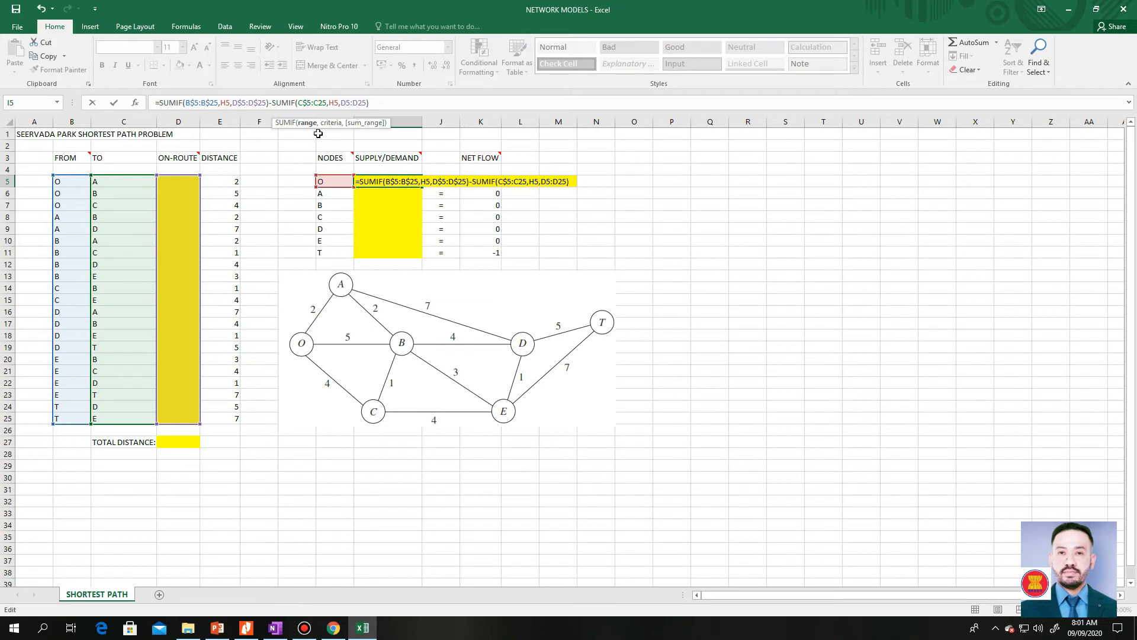
click(318, 103)
text($)
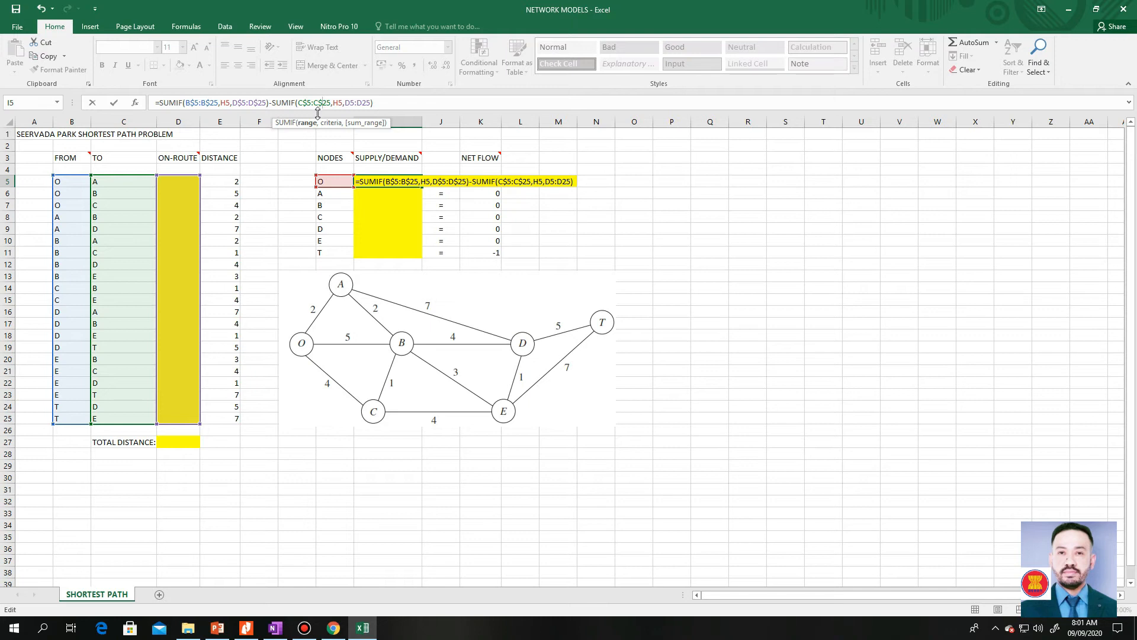
click(351, 103)
text($5:B)
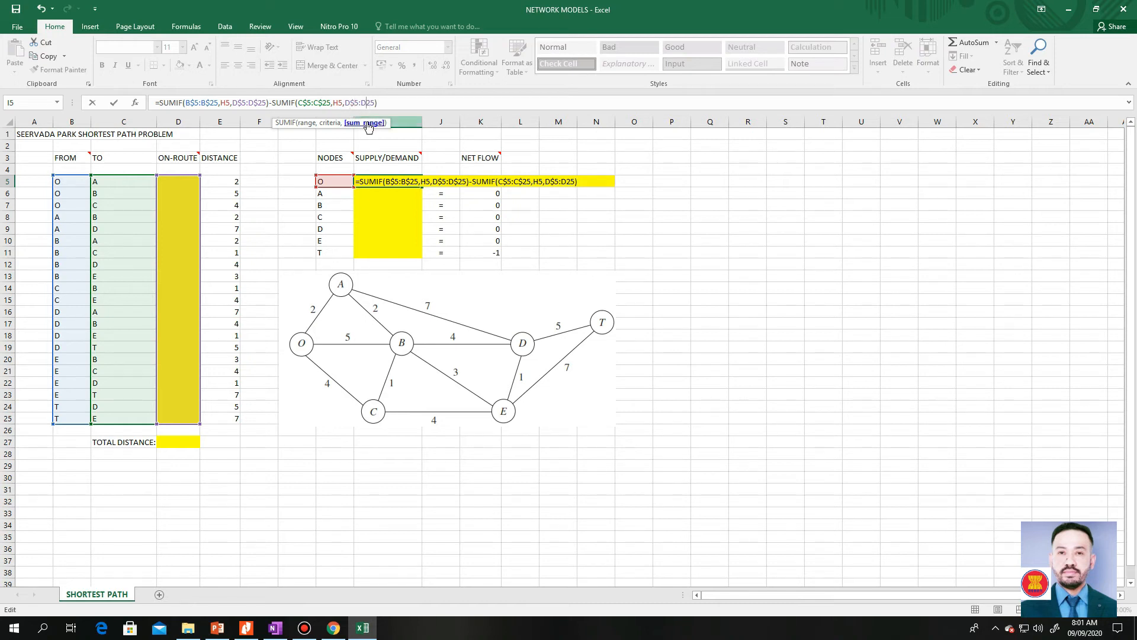
text($)
click(388, 103)
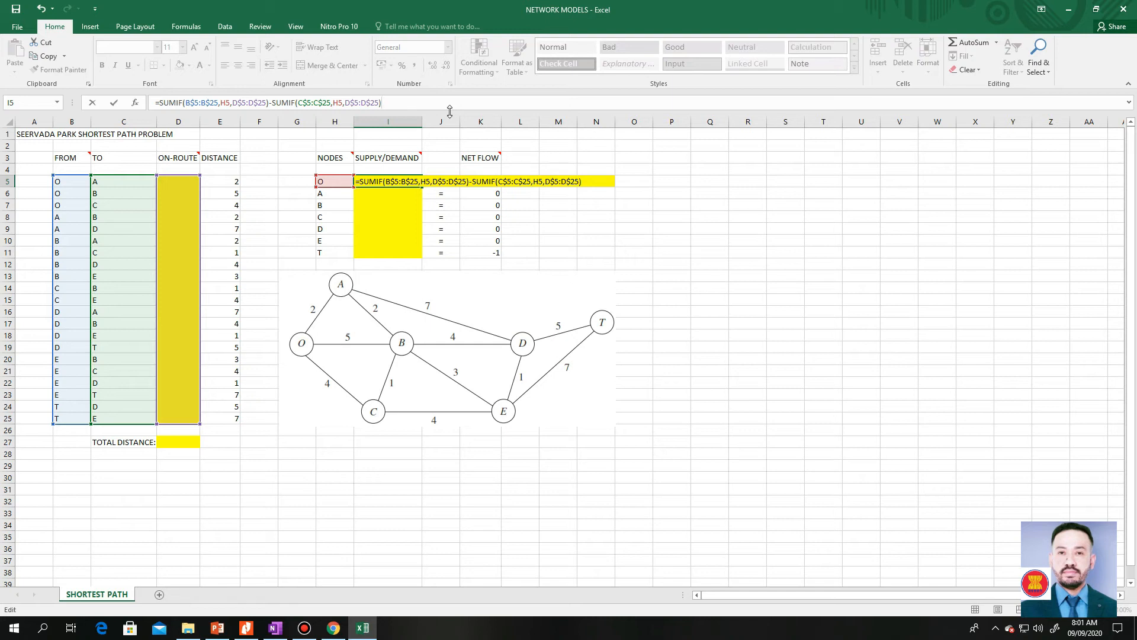
key(Return)
- Fill the I5 formula down through I11 for all nodes and check the references of the copy in I11
click(411, 181)
drag(422, 188, 422, 256)
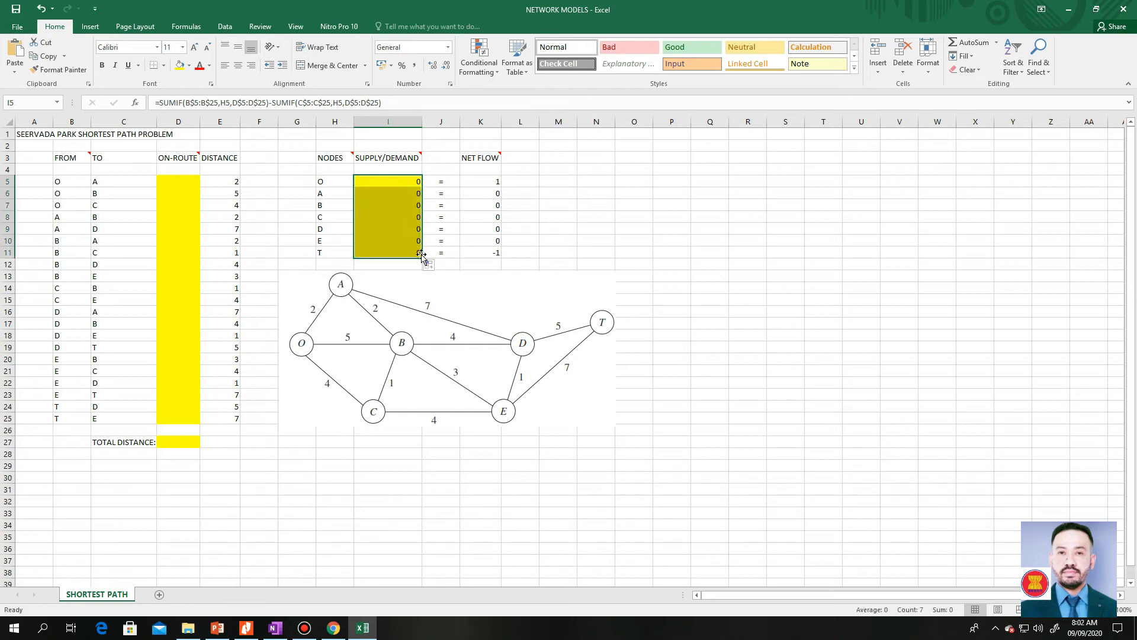
click(417, 254)
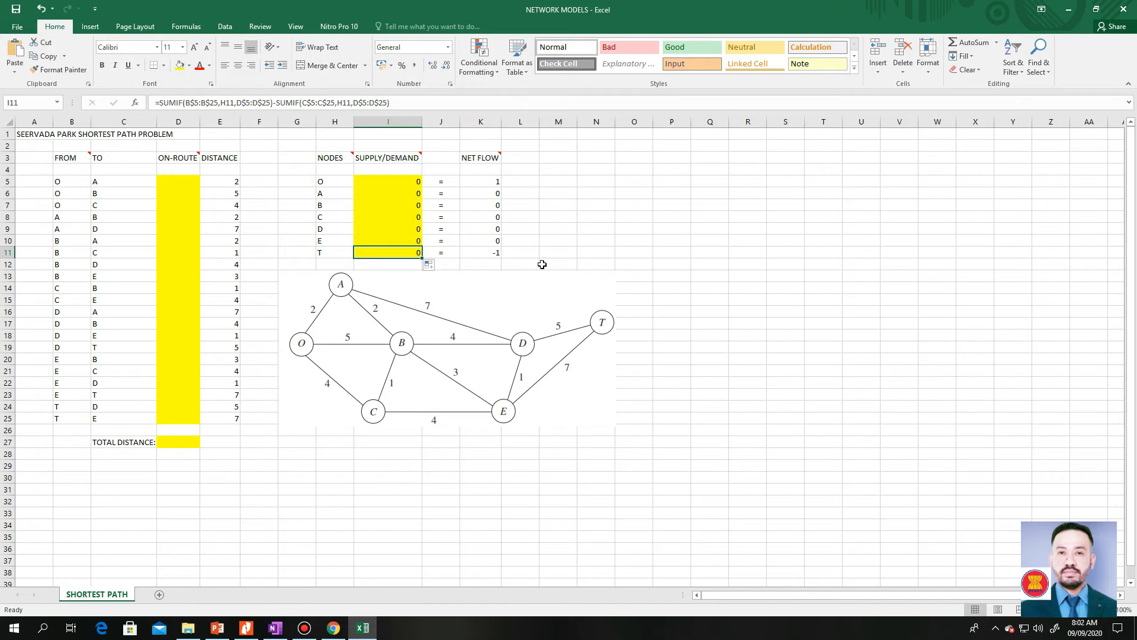
key(F2)
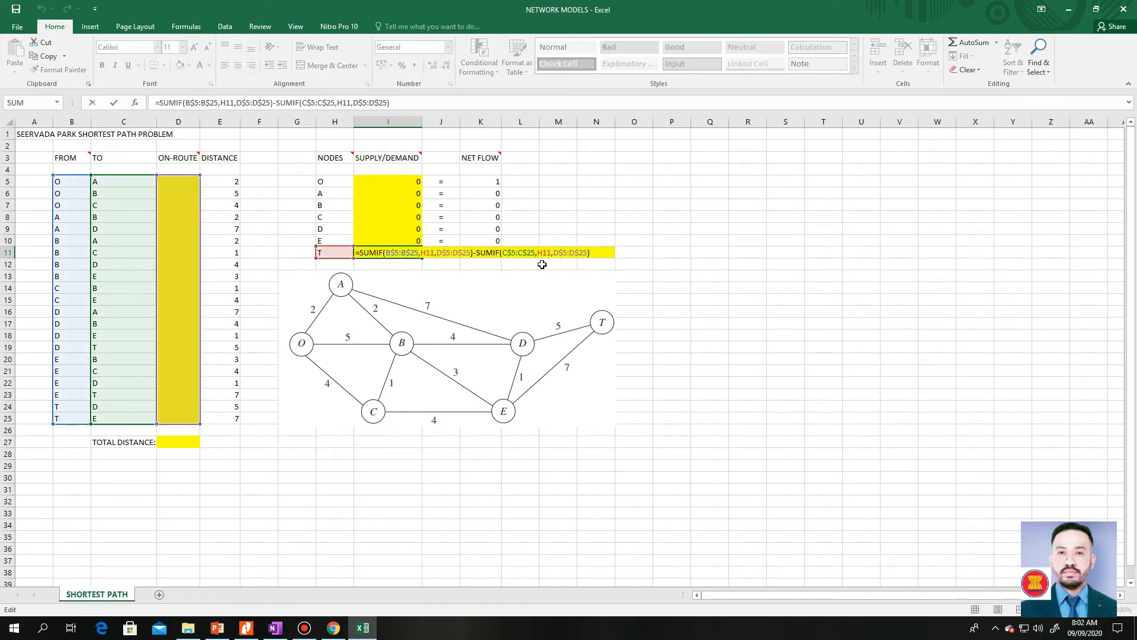
key(ctrl+Return)
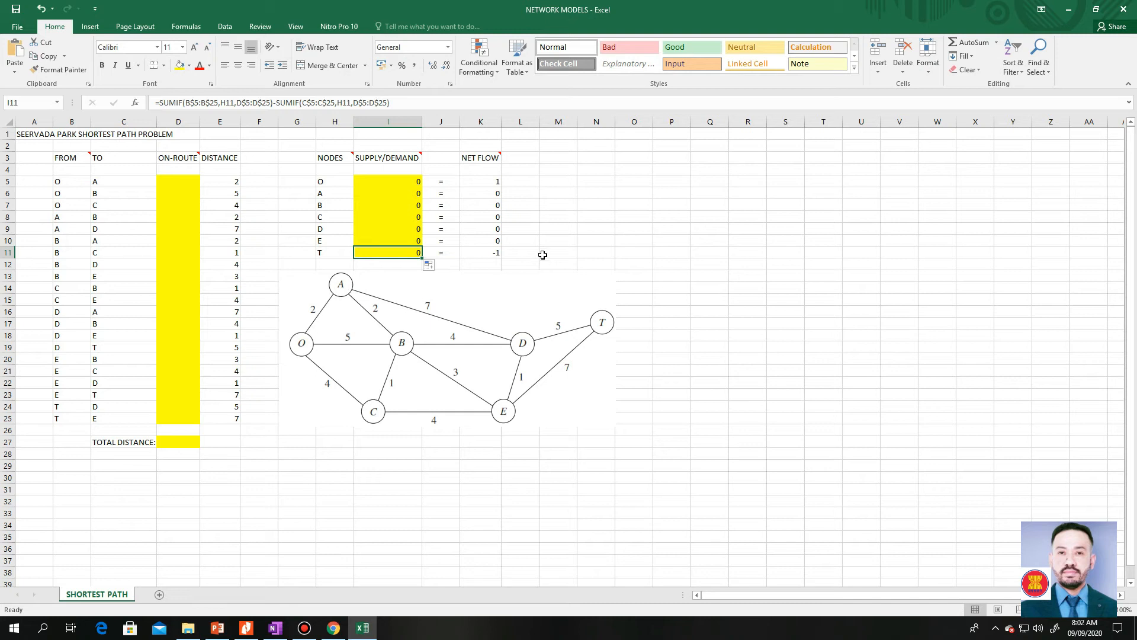
click(626, 242)
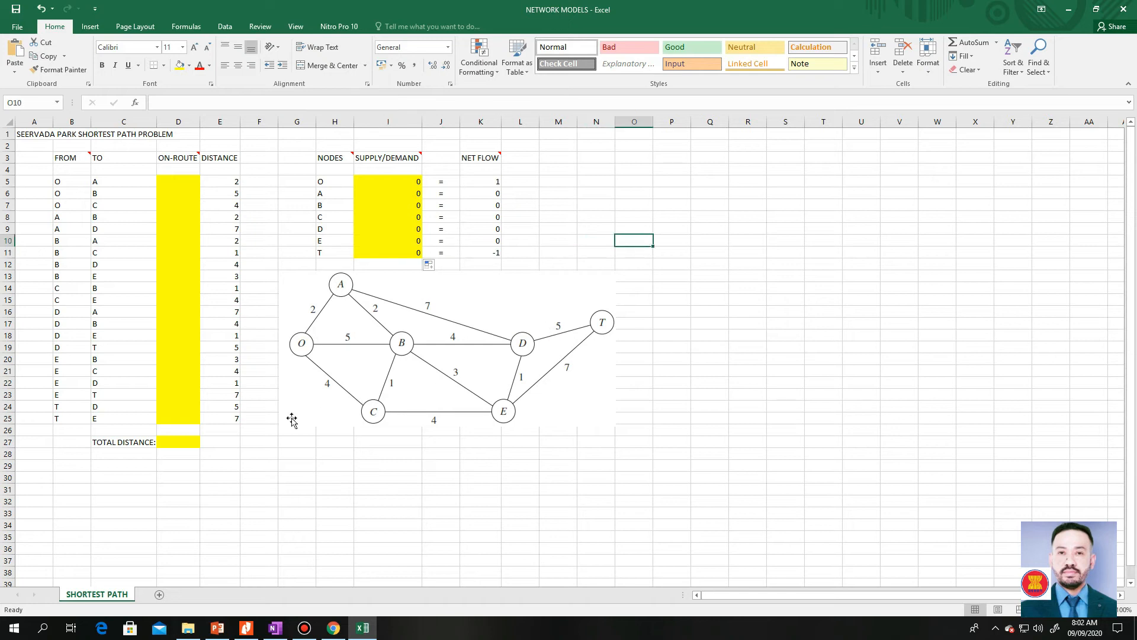
- Enter the total distance formula =SUMPRODUCT(E5:E25,D5:D25) in cell D27
click(189, 443)
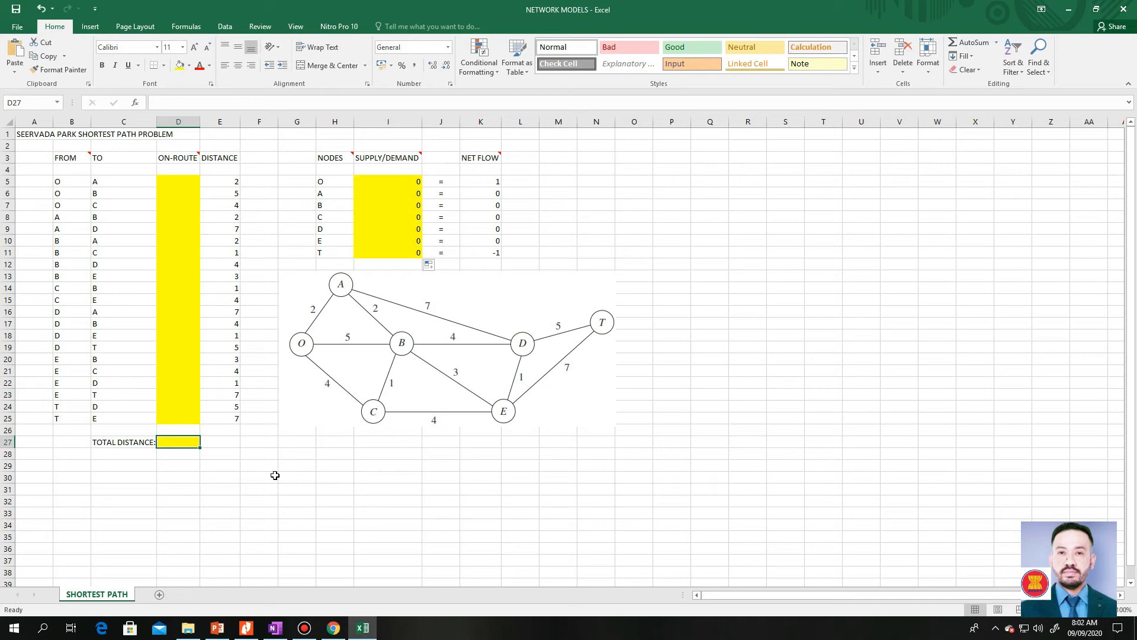
text(=)
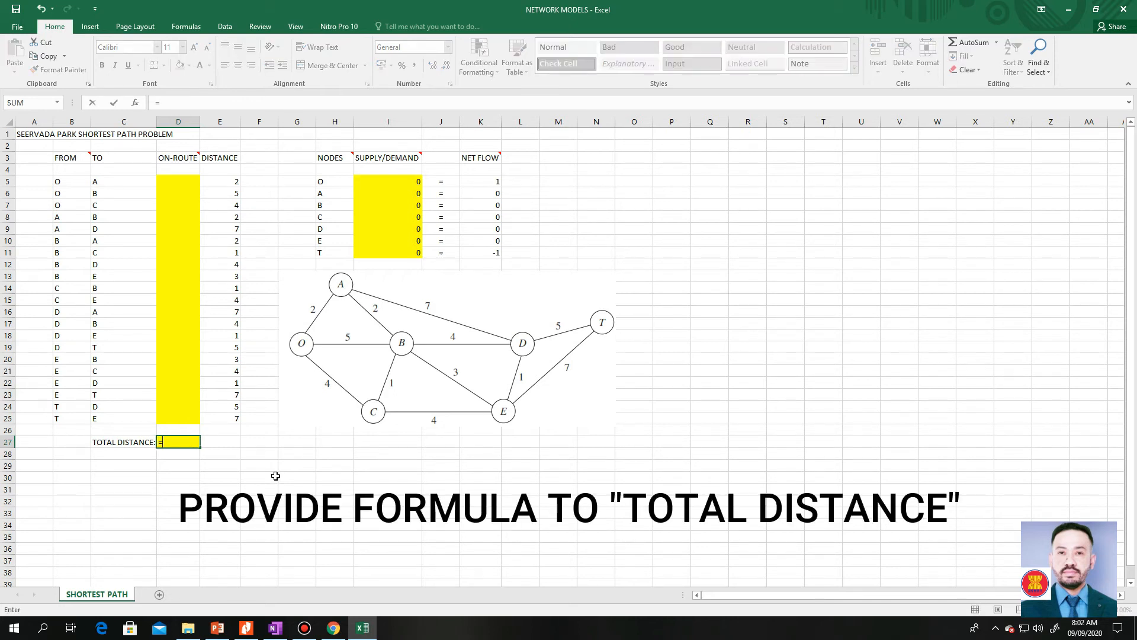
text(SUM)
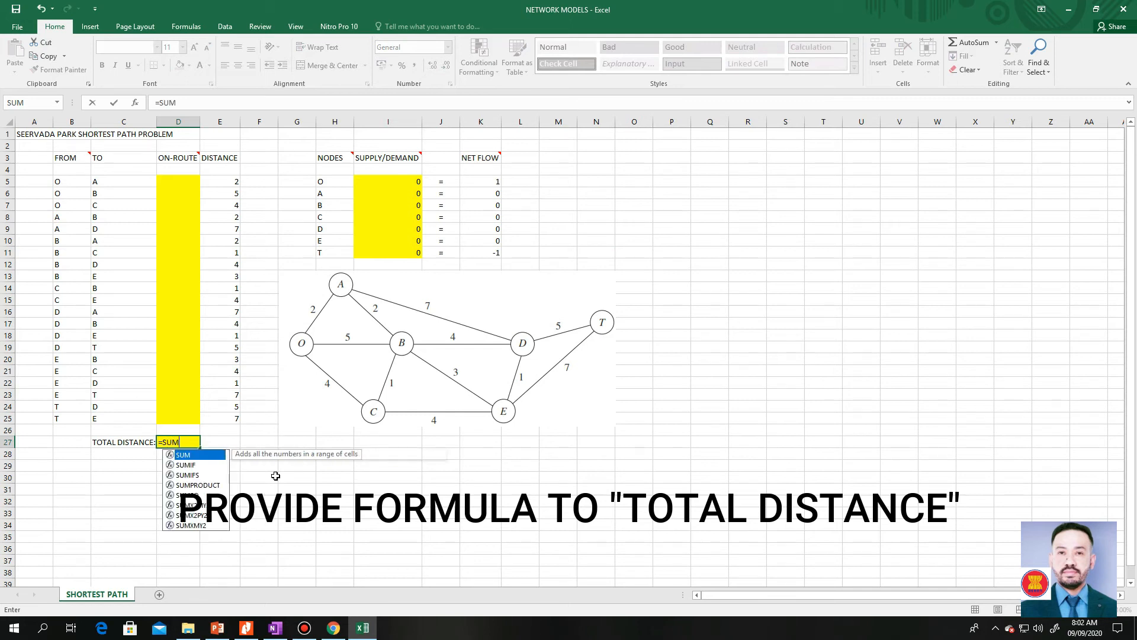
text(PRODUCT)
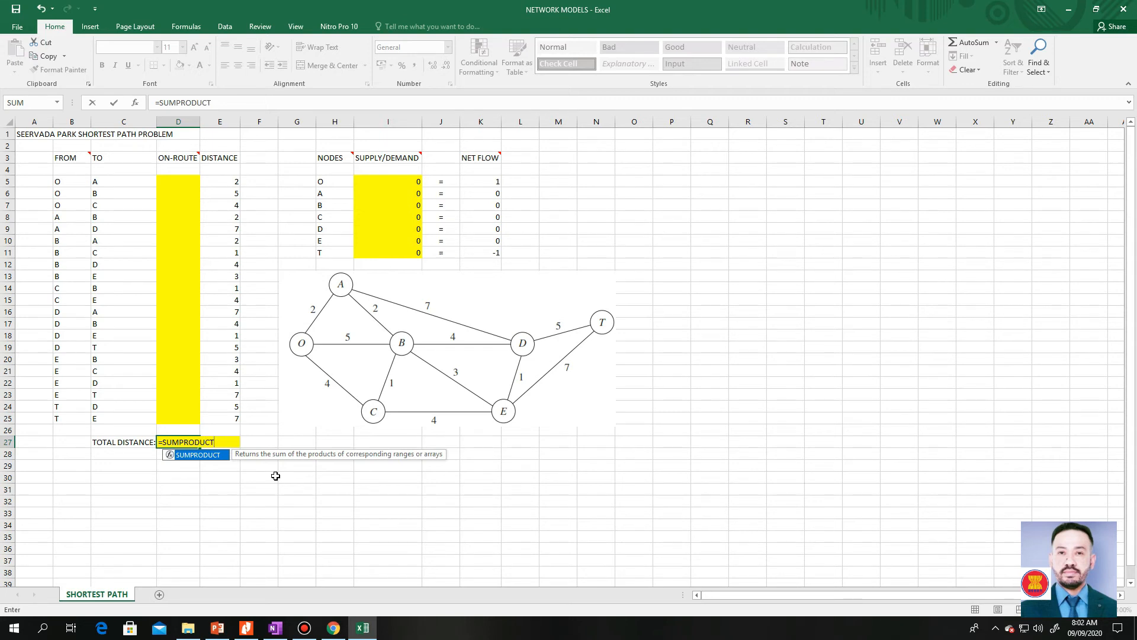
text(()
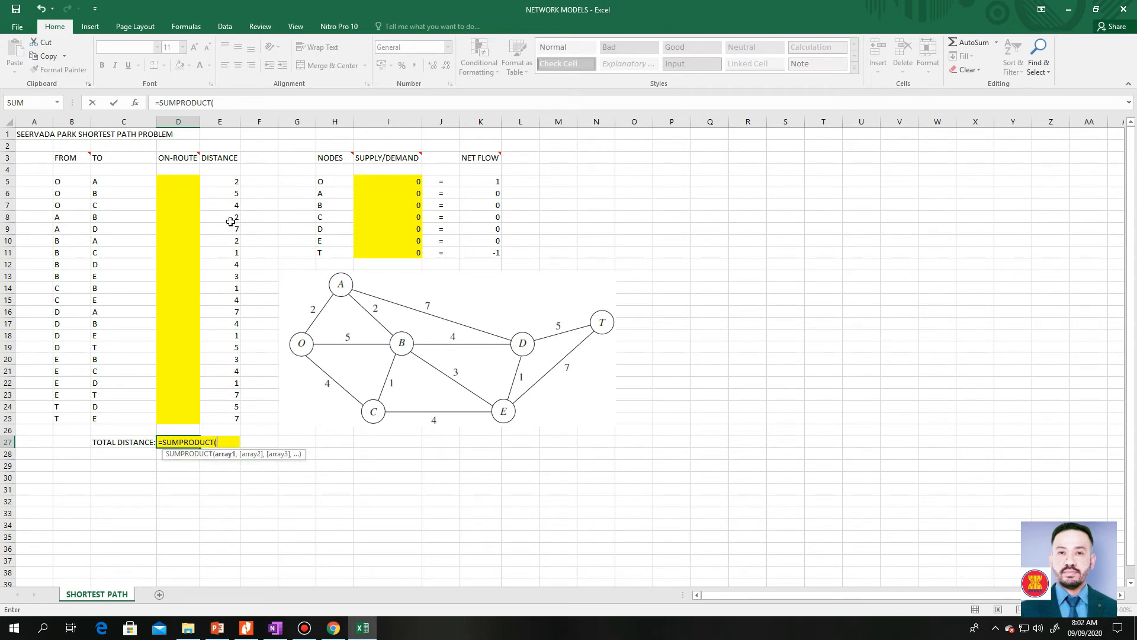
drag(233, 181, 234, 419)
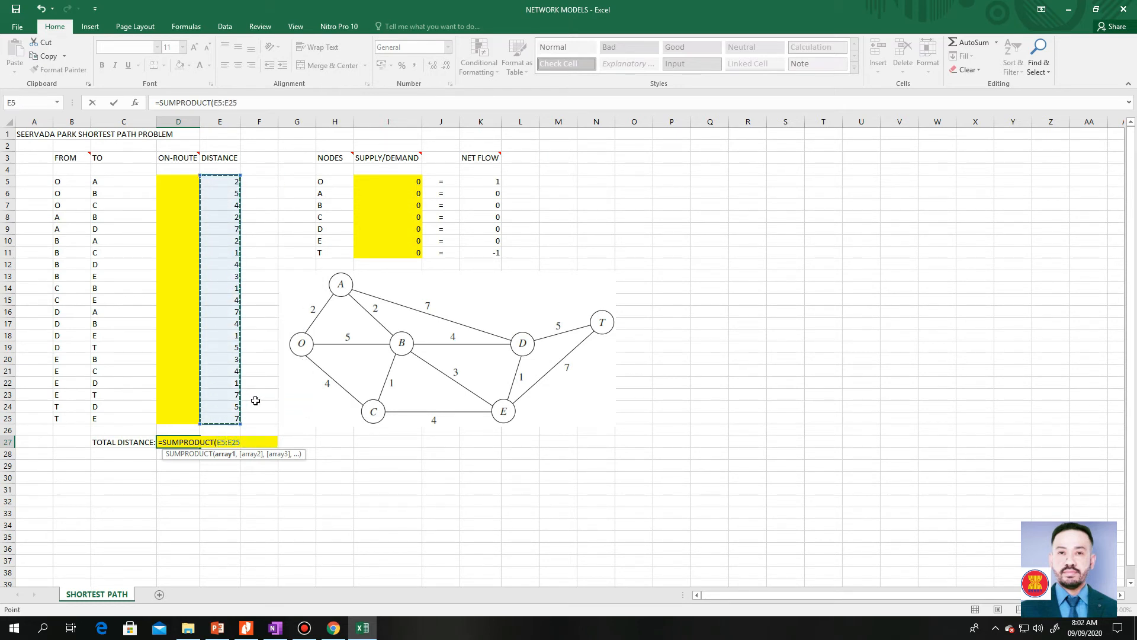
text(,)
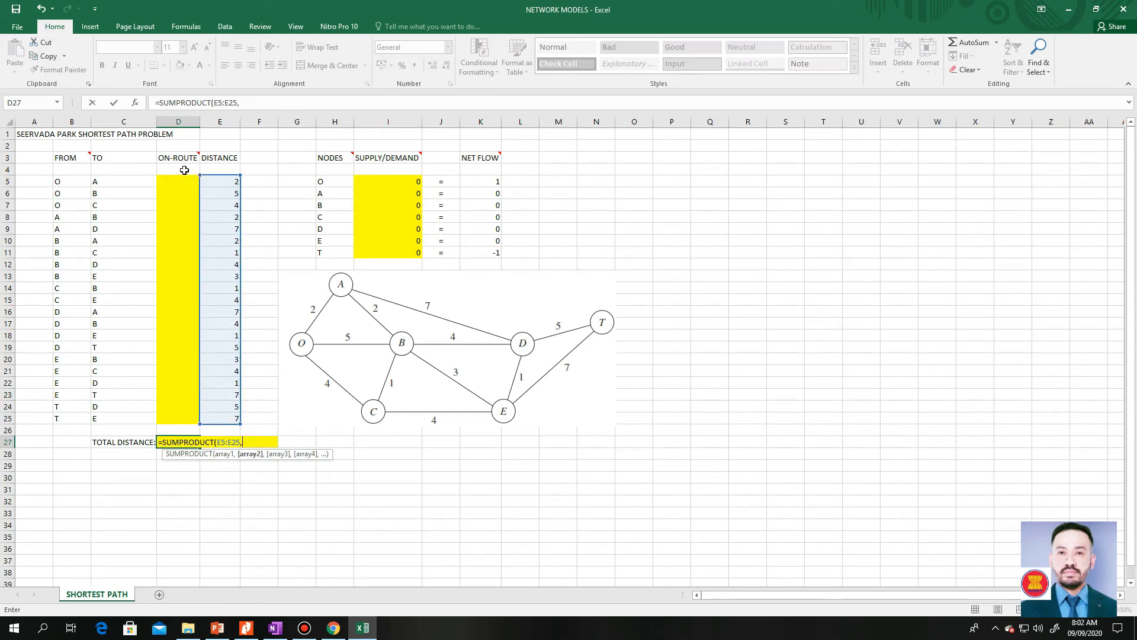
drag(189, 177, 181, 420)
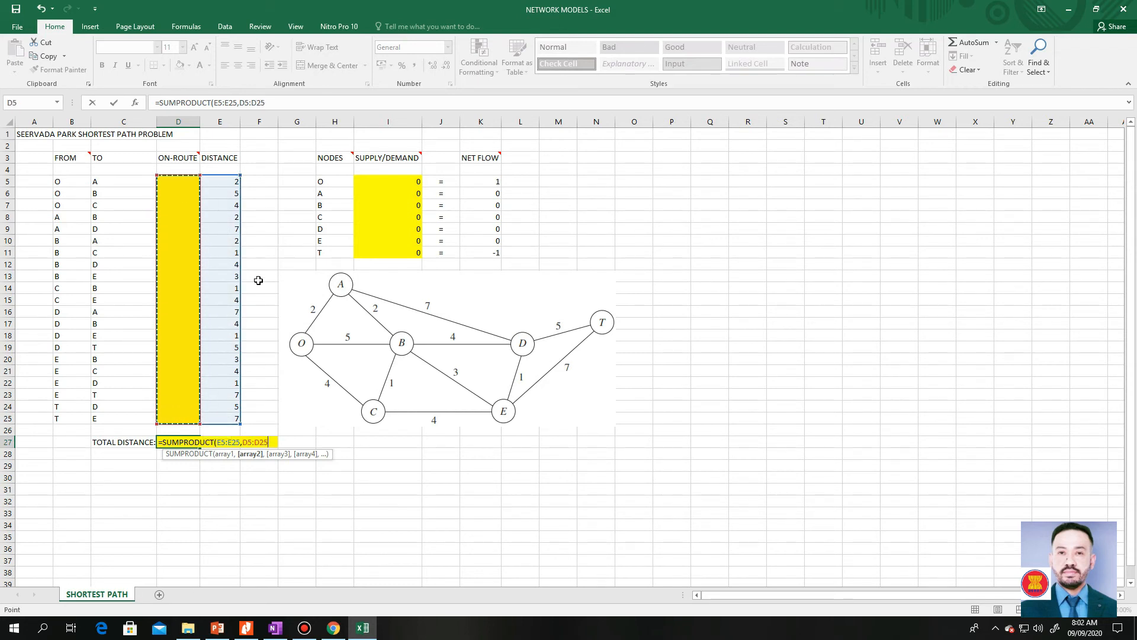
text())
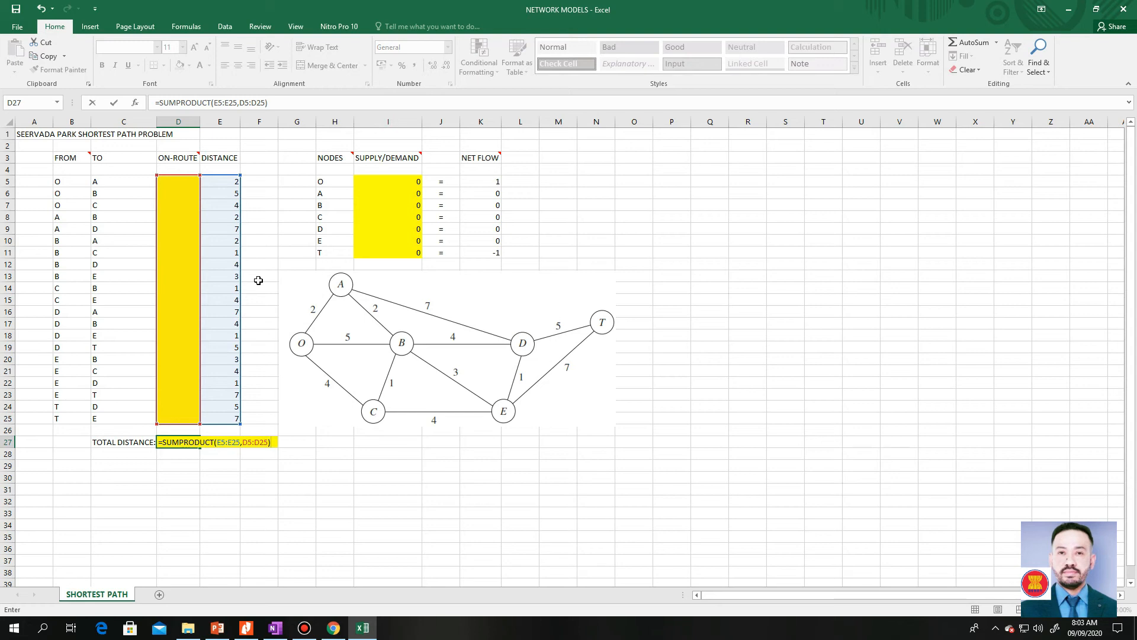
key(Return)
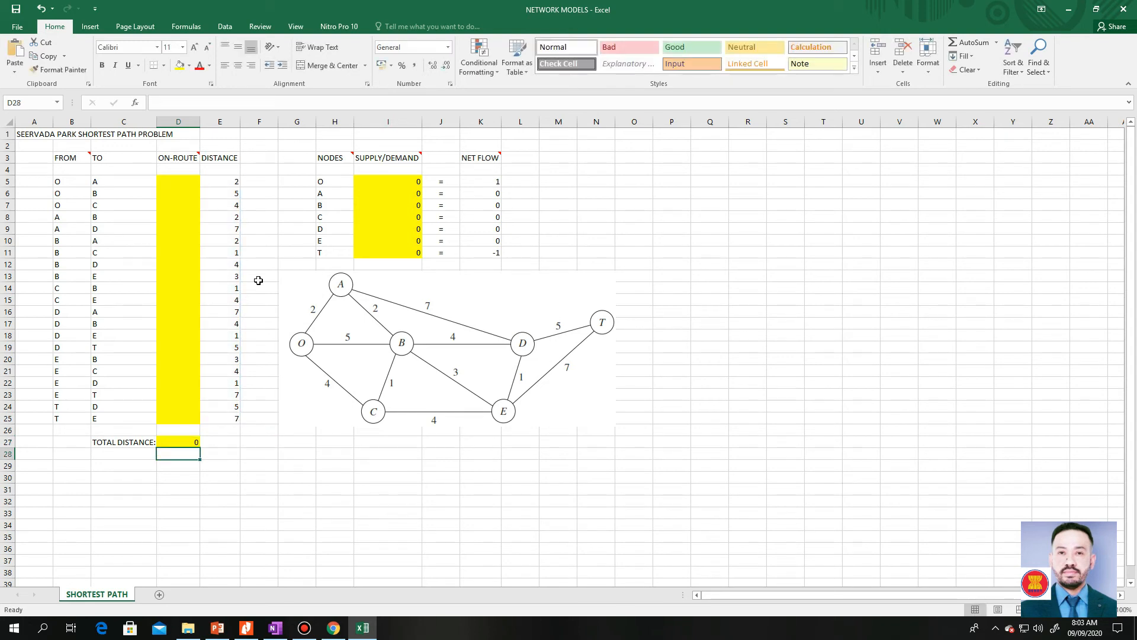
- Open Solver and set its objective to minimize the total distance cell $D$27
click(178, 441)
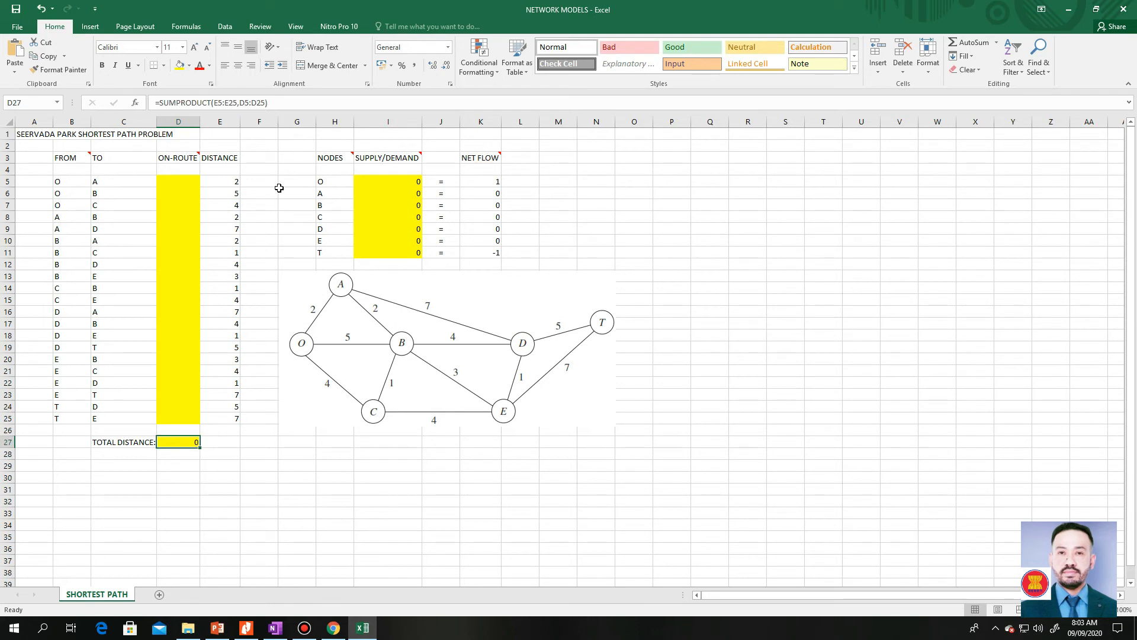
click(226, 28)
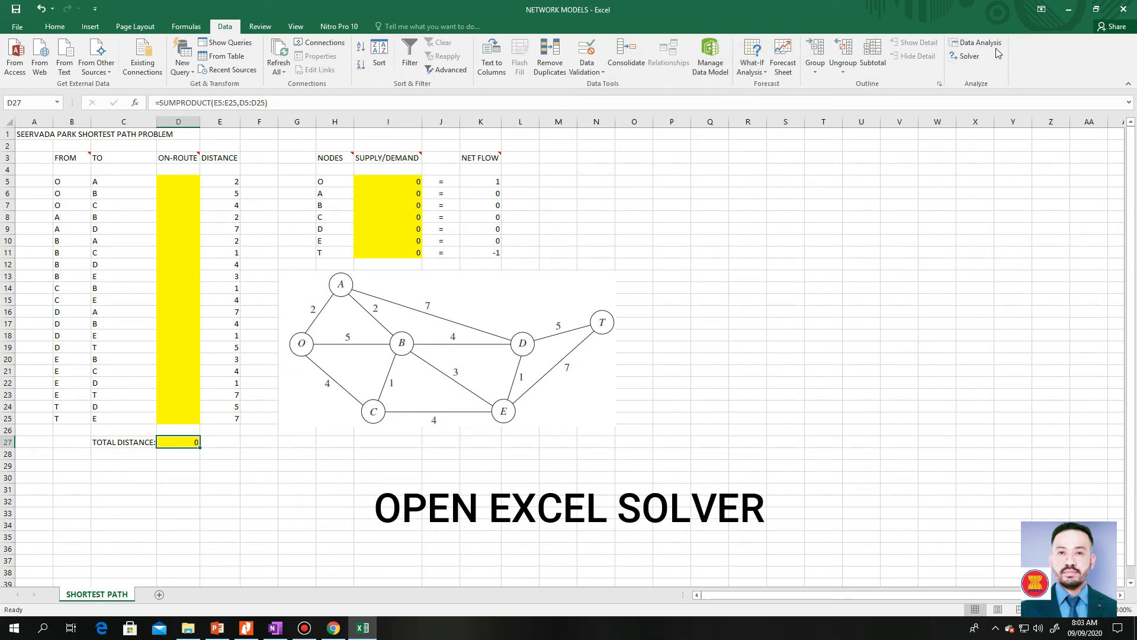
click(964, 61)
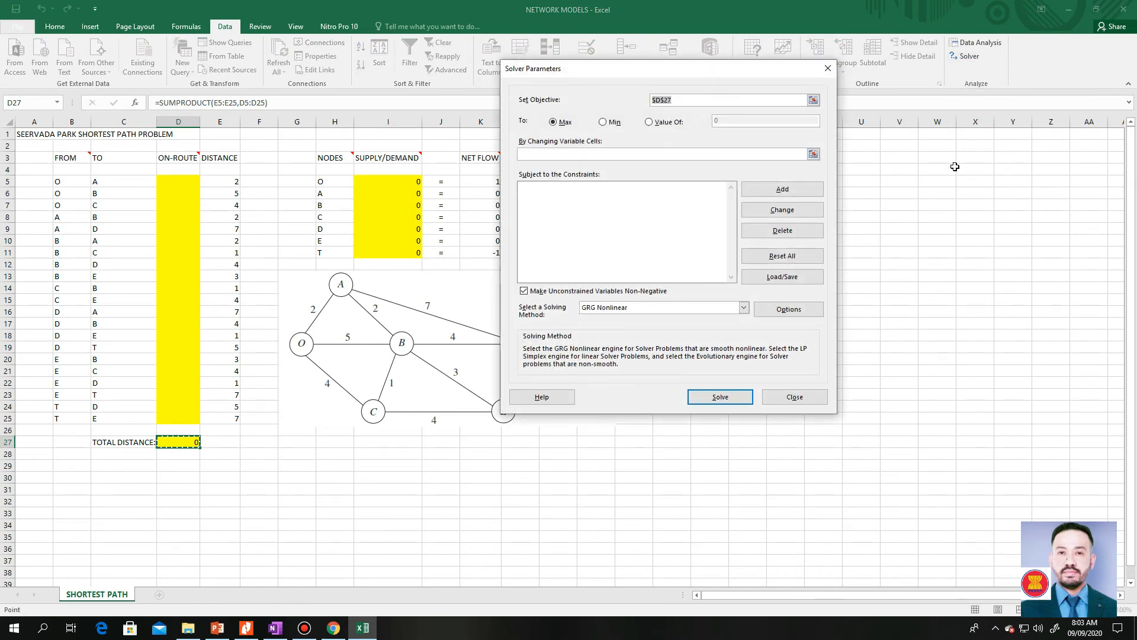
drag(687, 101, 712, 72)
key(BackSpace)
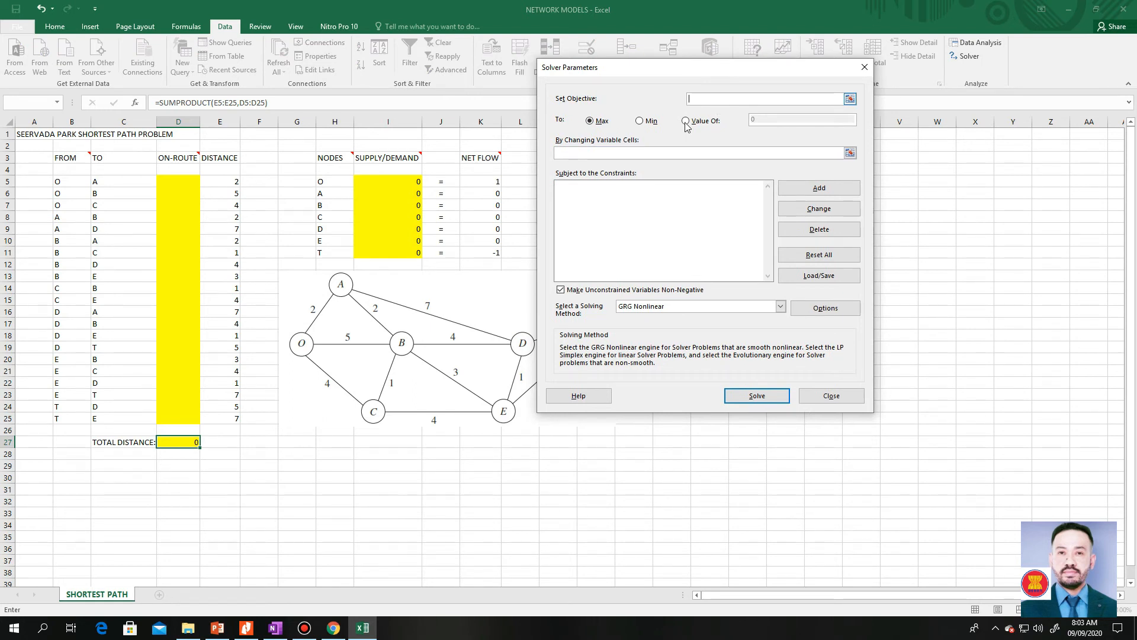
click(851, 98)
click(168, 443)
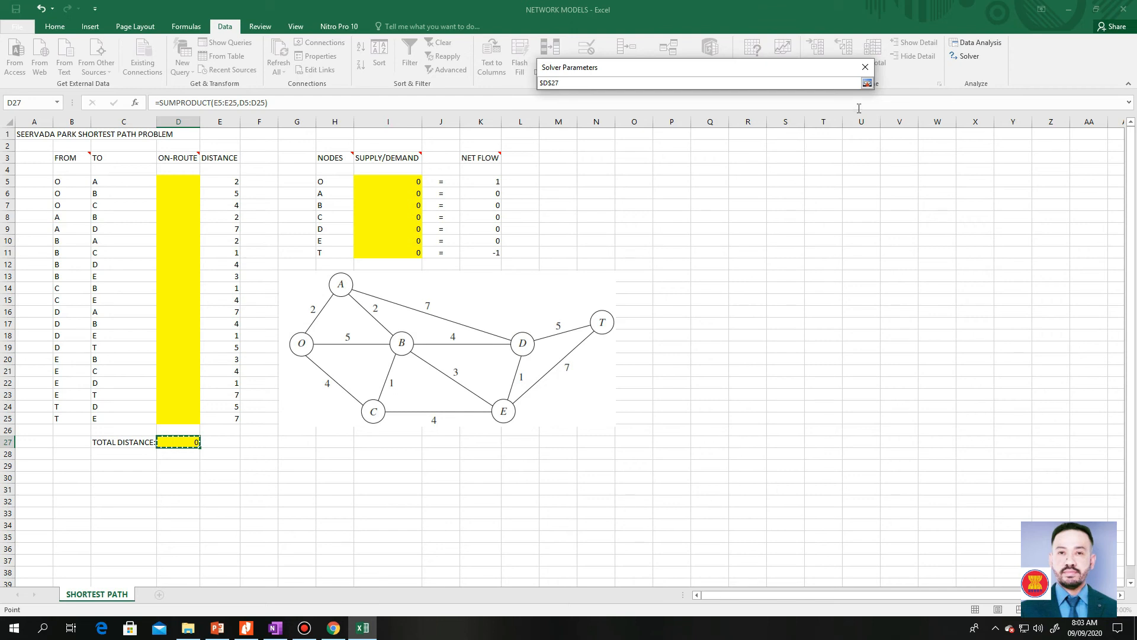
click(868, 83)
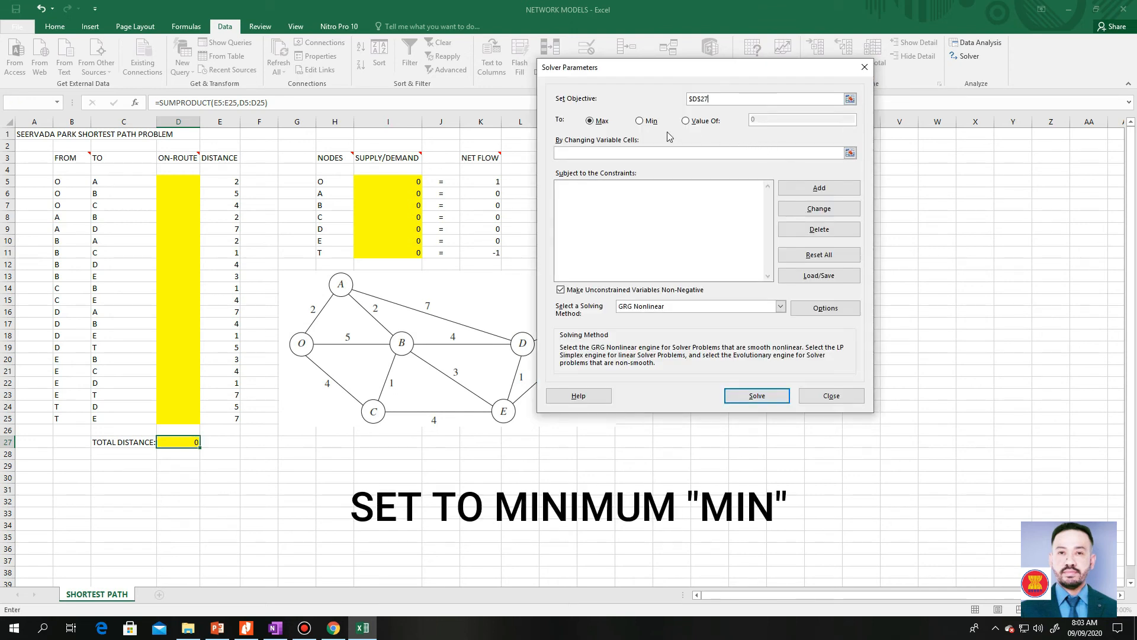
click(640, 121)
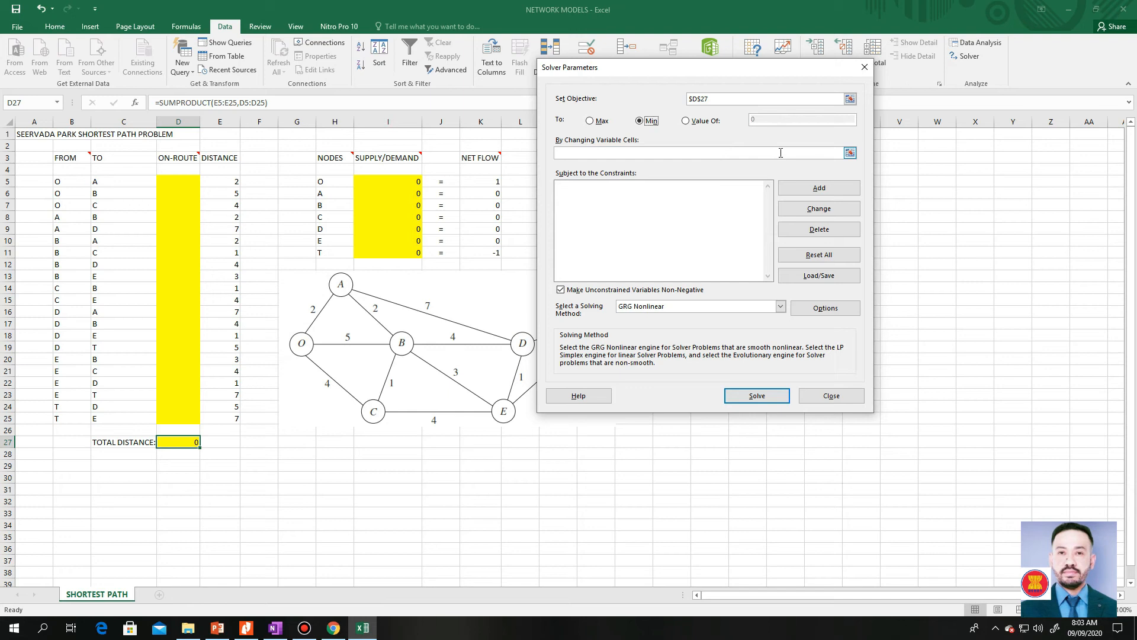
- Set Solver's changing variable cells to the on-route range $D$5:$D$25
click(850, 153)
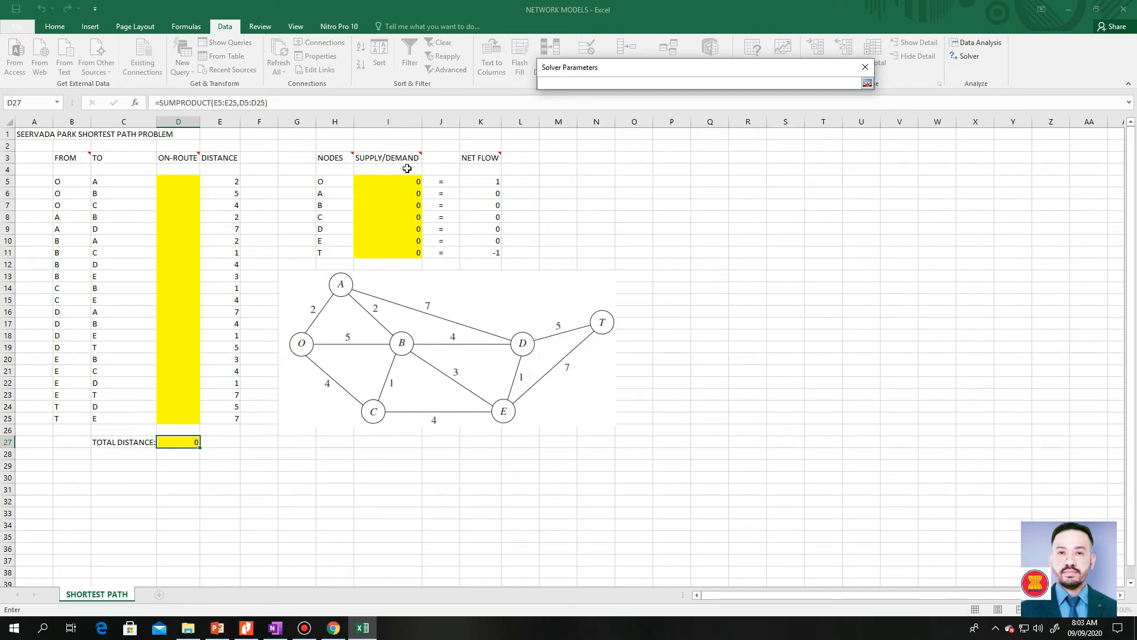
drag(188, 182, 184, 416)
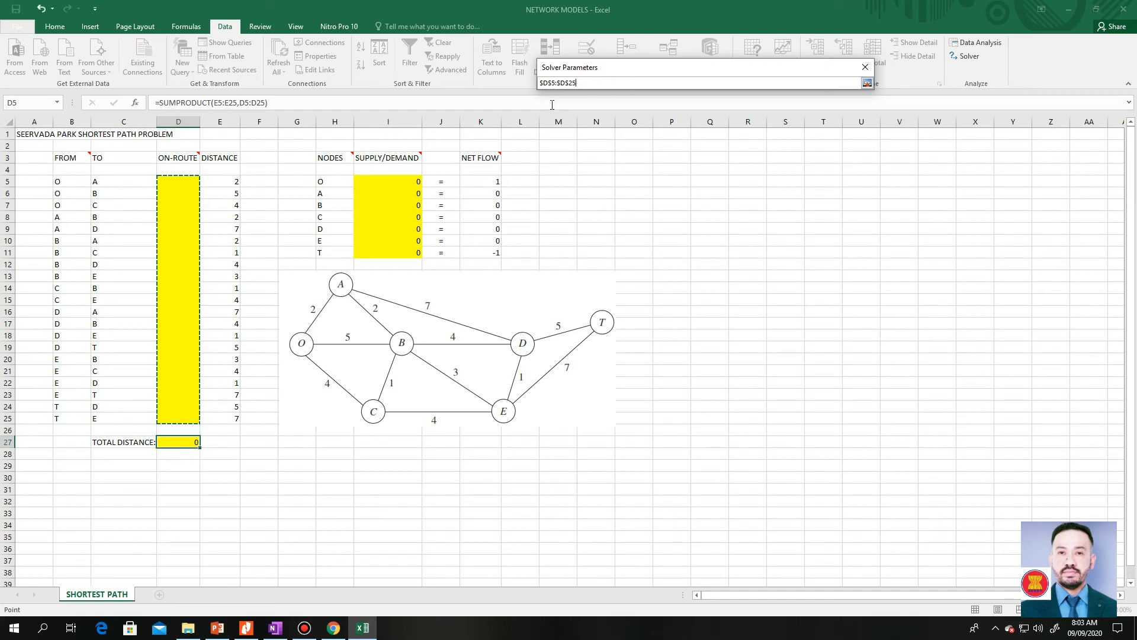
click(866, 84)
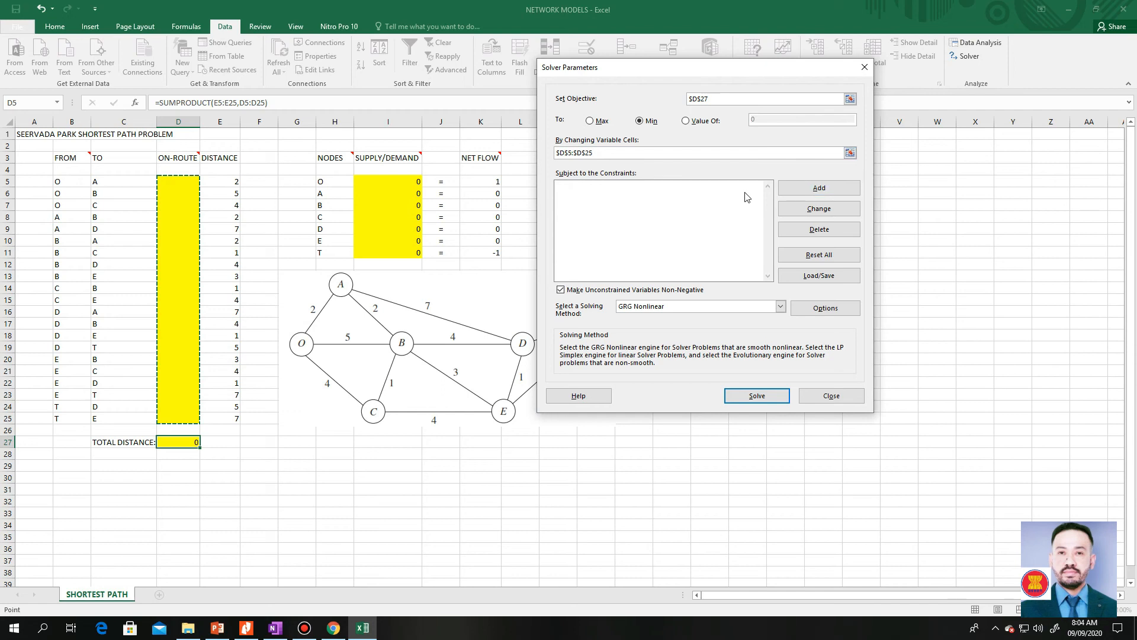
- Add a Solver constraint requiring $I$5:$I$11 to equal $K$5:$K$11
click(680, 195)
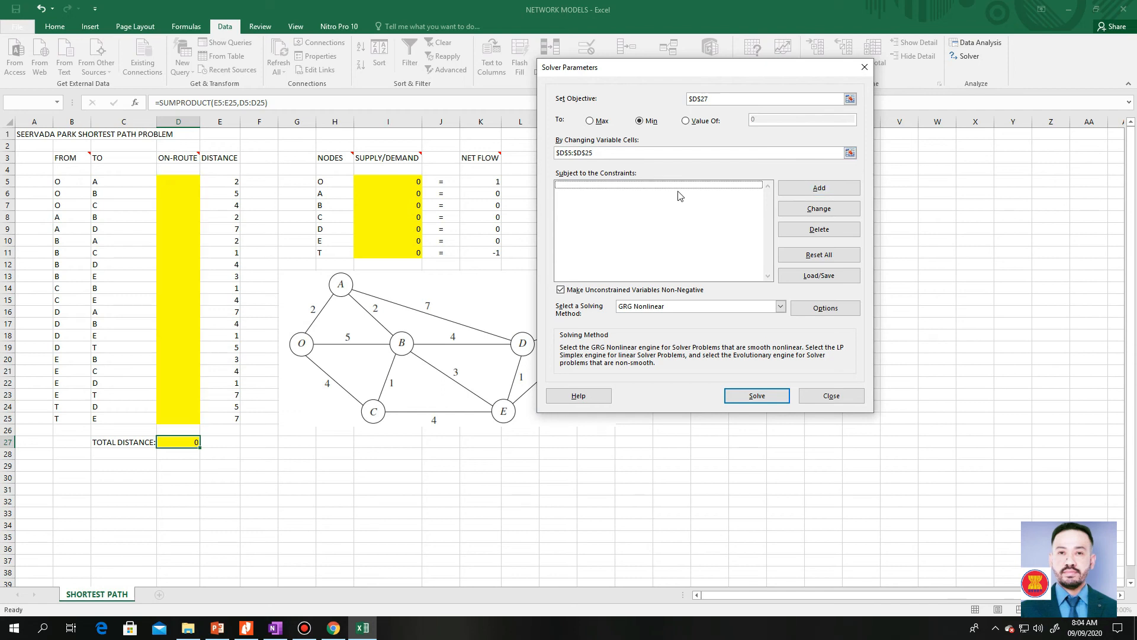
click(838, 191)
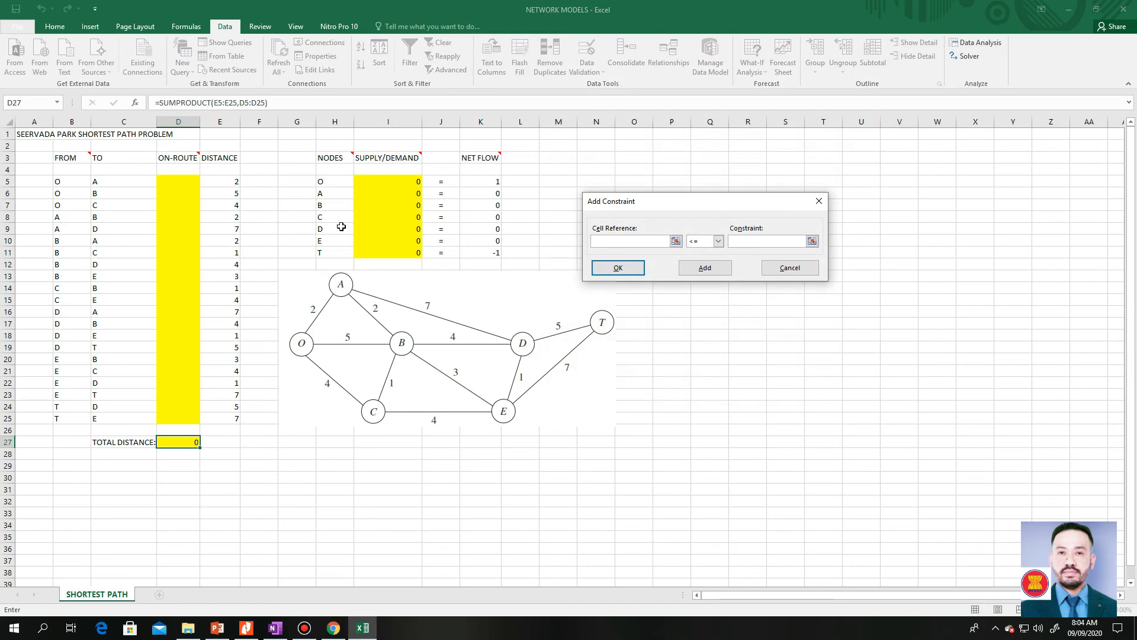
drag(368, 181, 372, 252)
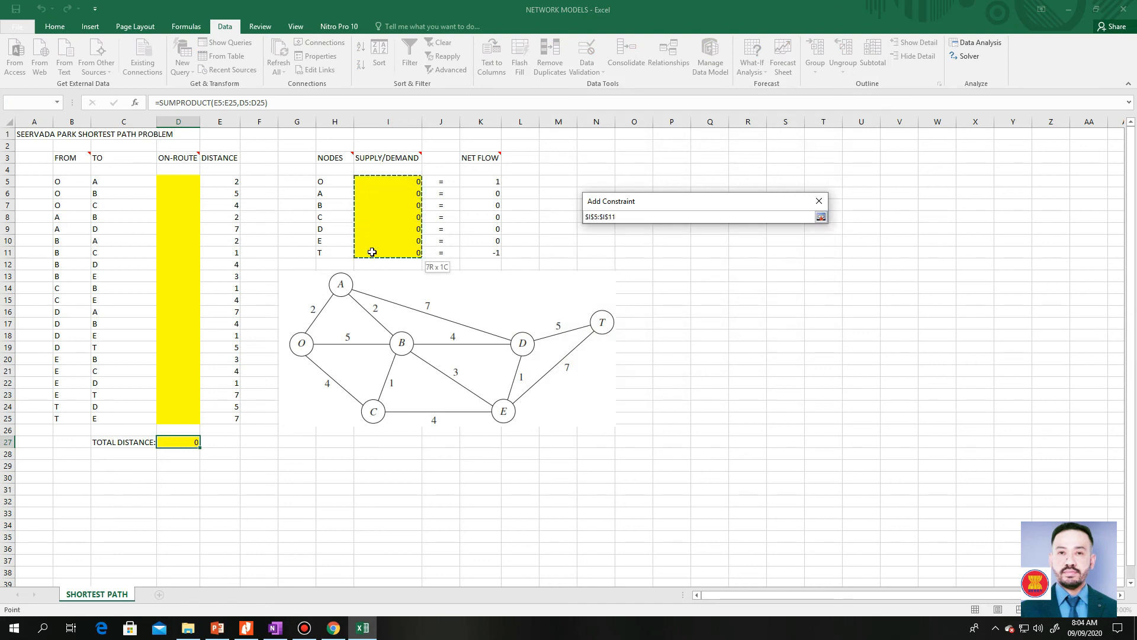
drag(372, 253, 373, 250)
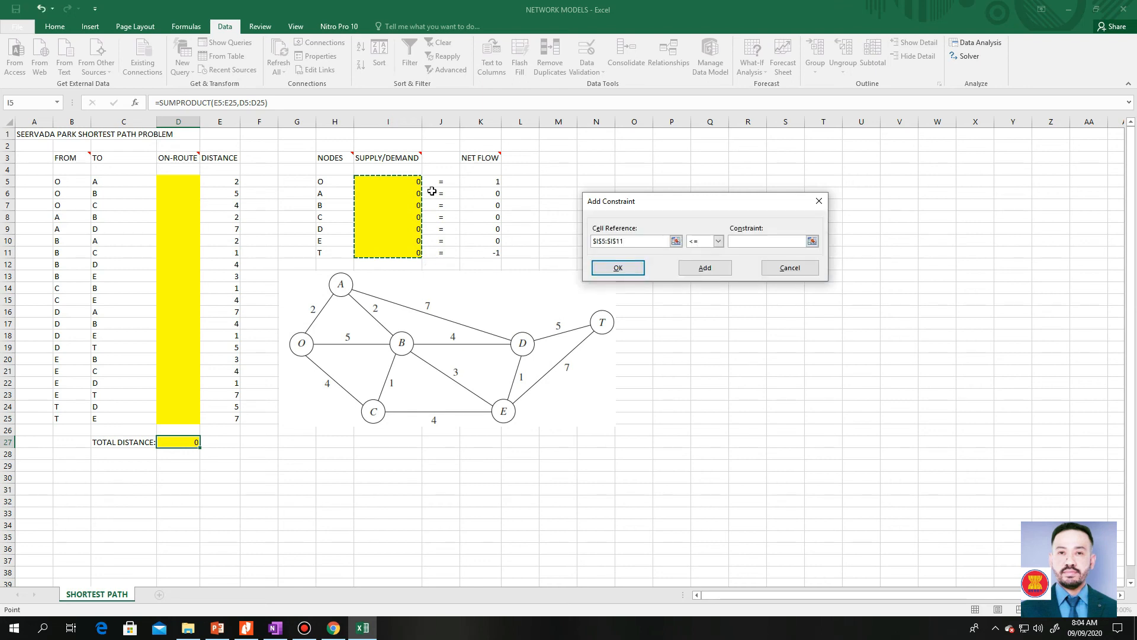
click(705, 246)
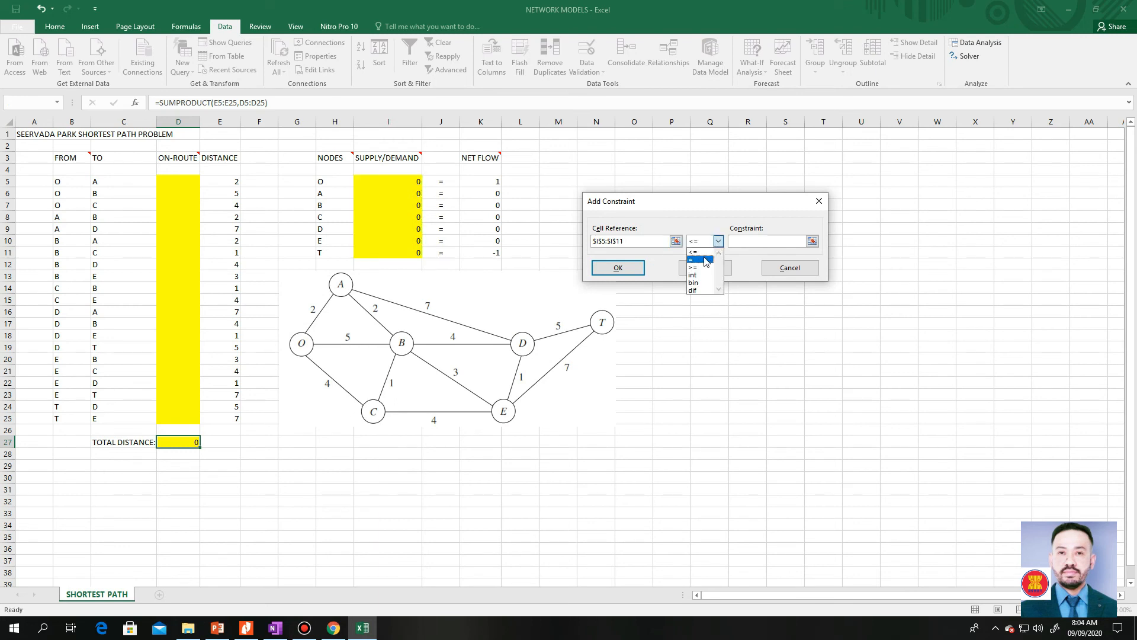
click(705, 260)
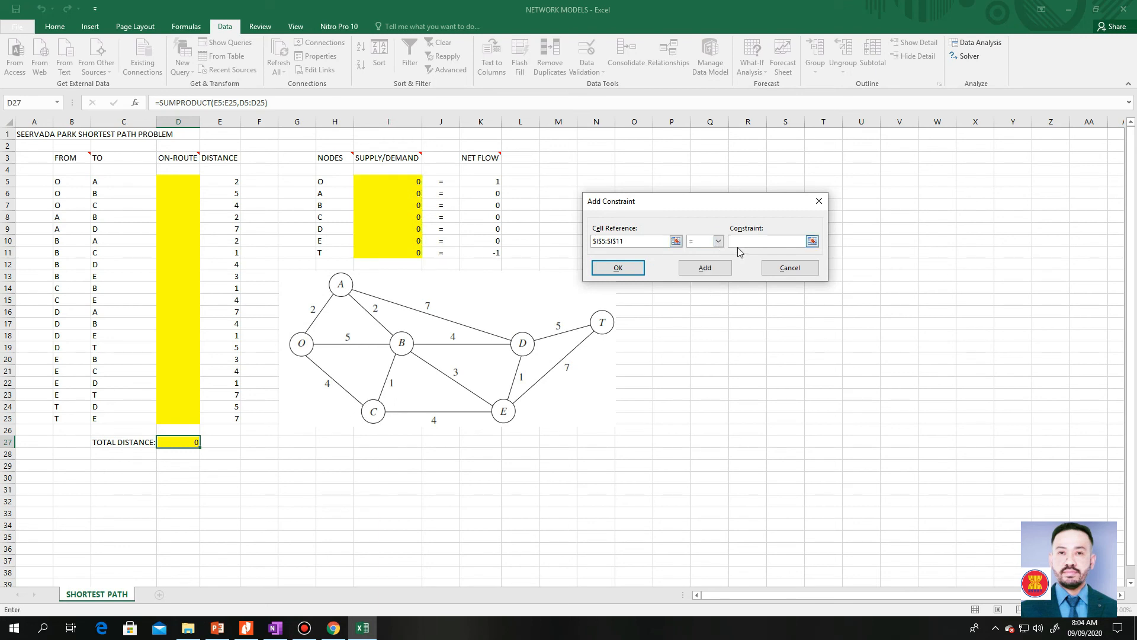
click(811, 241)
drag(496, 182, 492, 247)
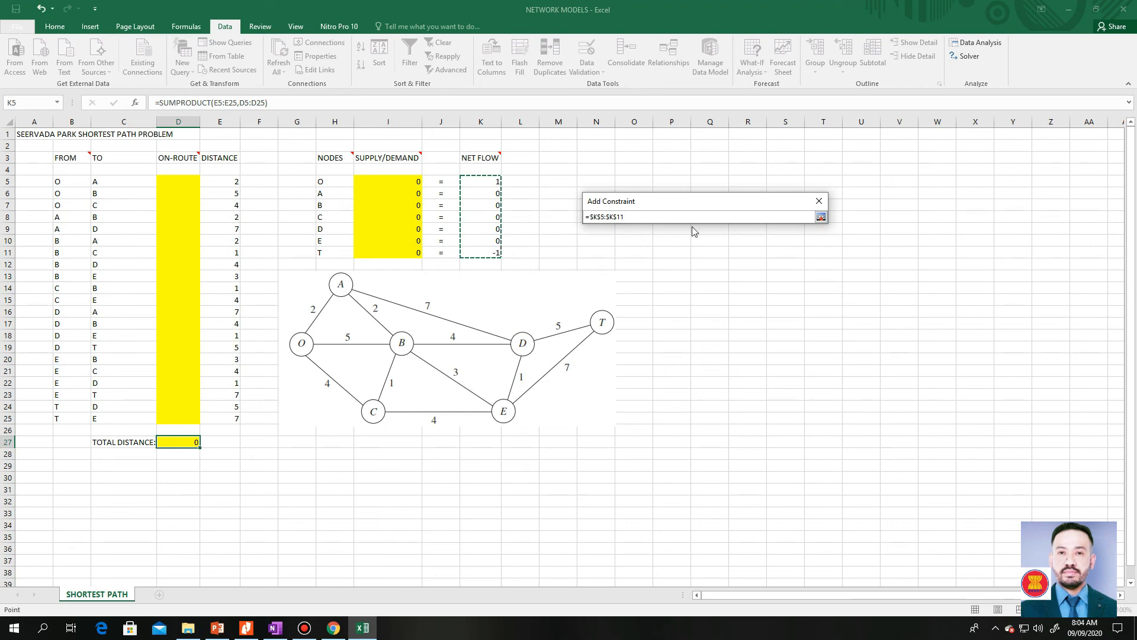
click(821, 219)
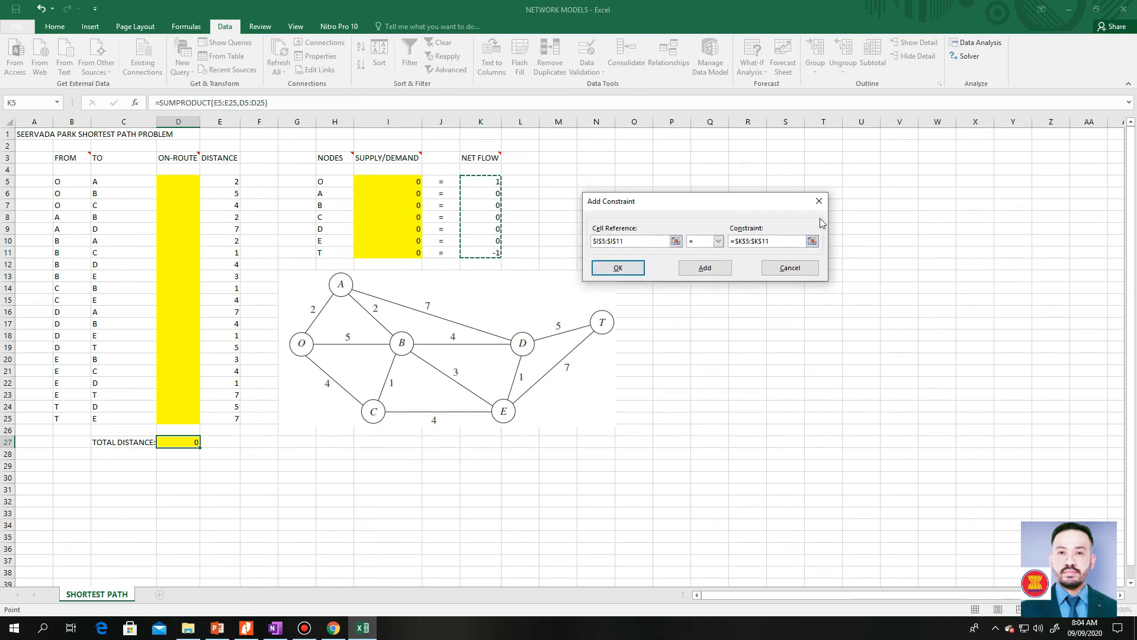
click(632, 268)
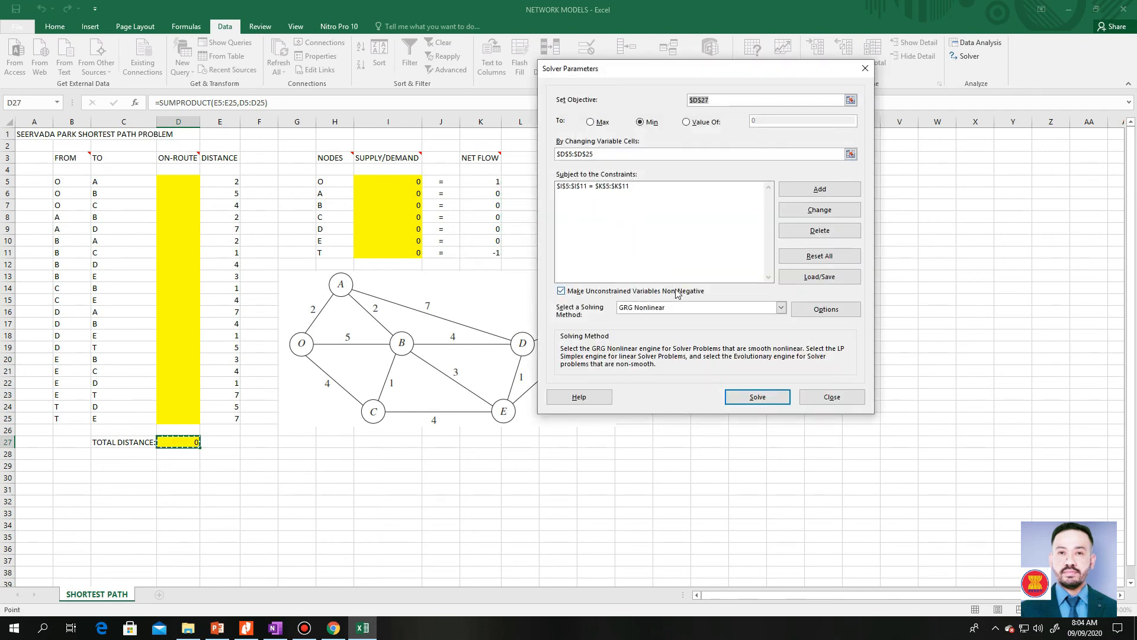
- Solve the model with the Simplex LP method and keep the Solver solution
click(783, 308)
click(741, 325)
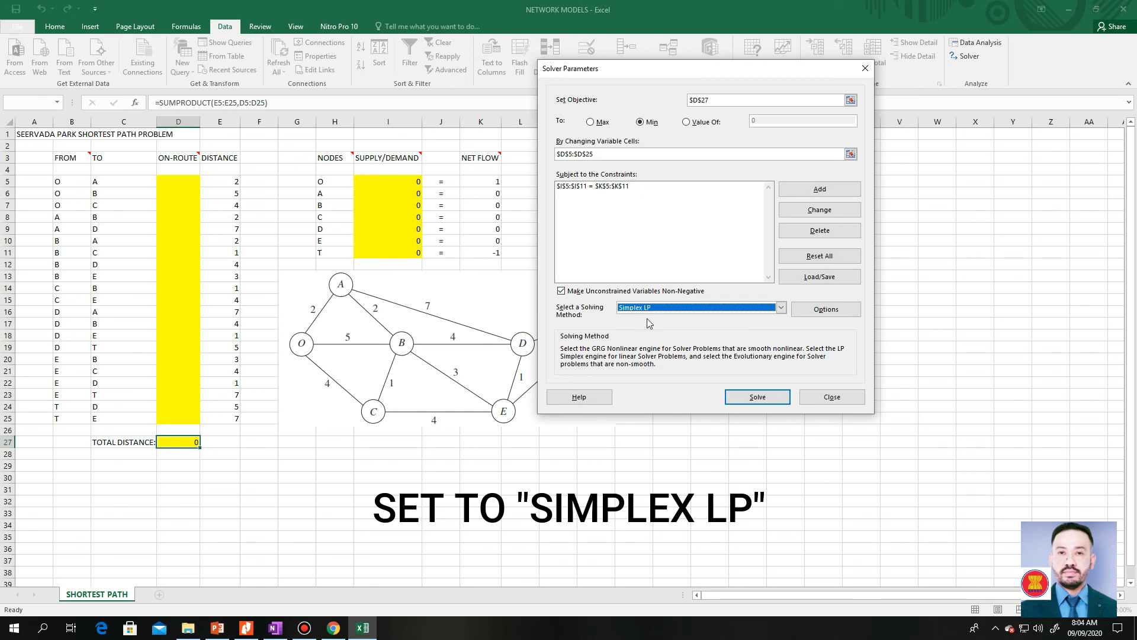
click(762, 398)
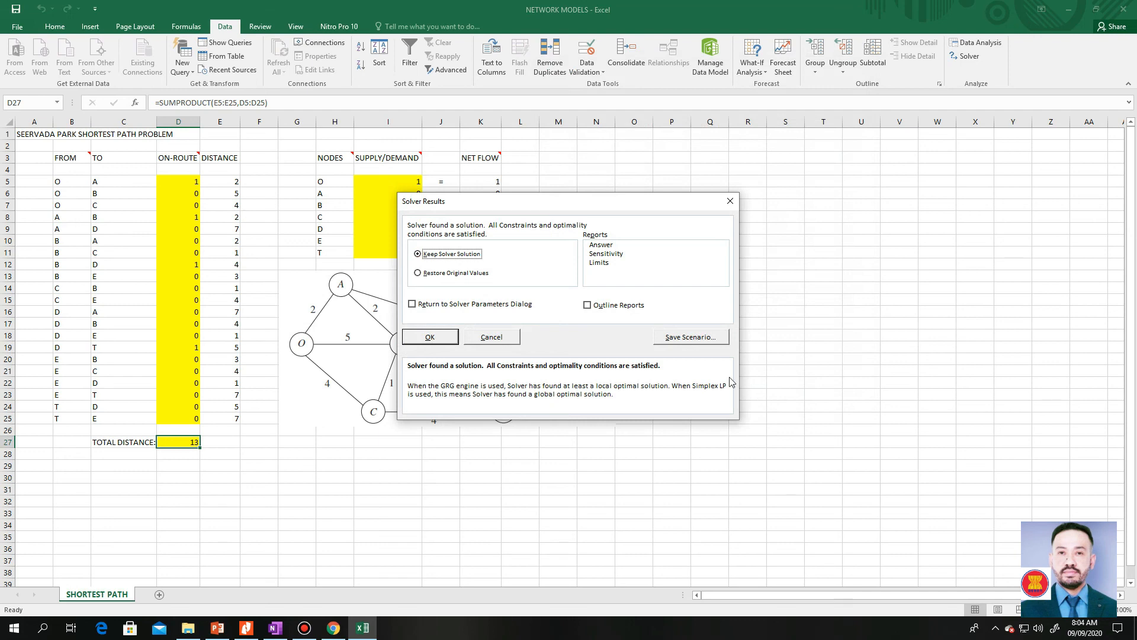
click(441, 337)
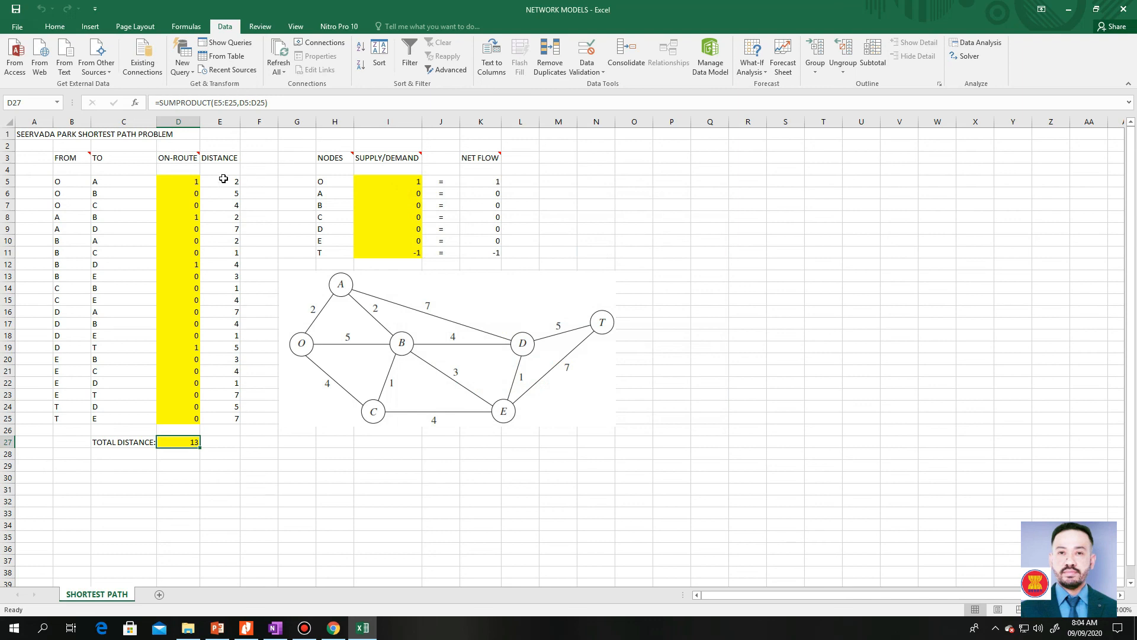
- Examine the on-route cells marked 1 to trace the shortest path, and check the total distance in D27
click(178, 181)
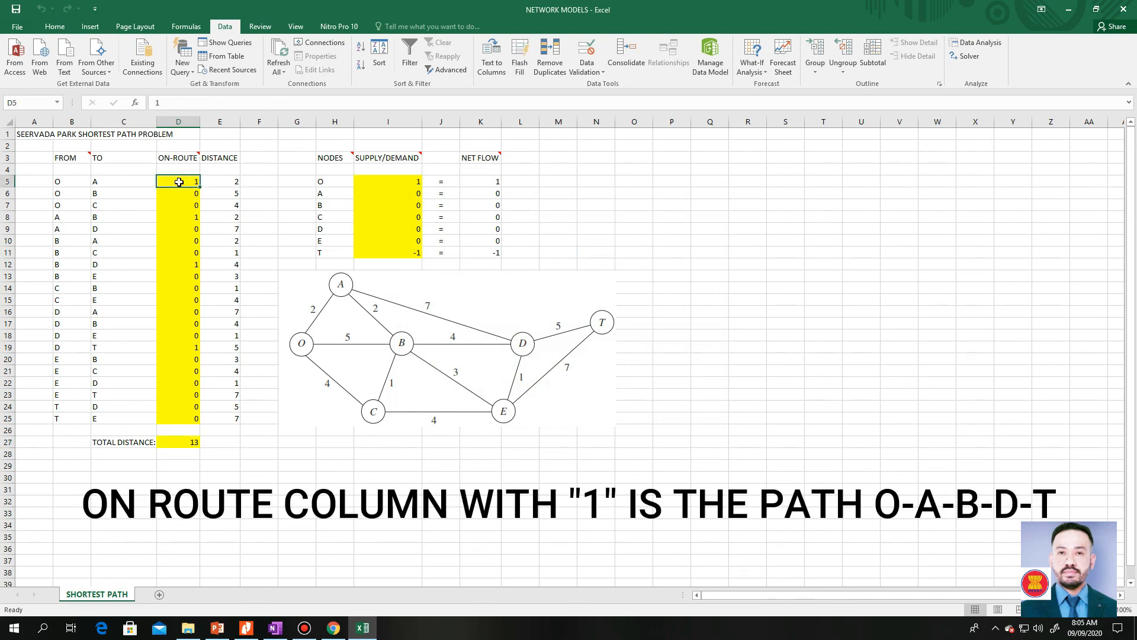
click(184, 217)
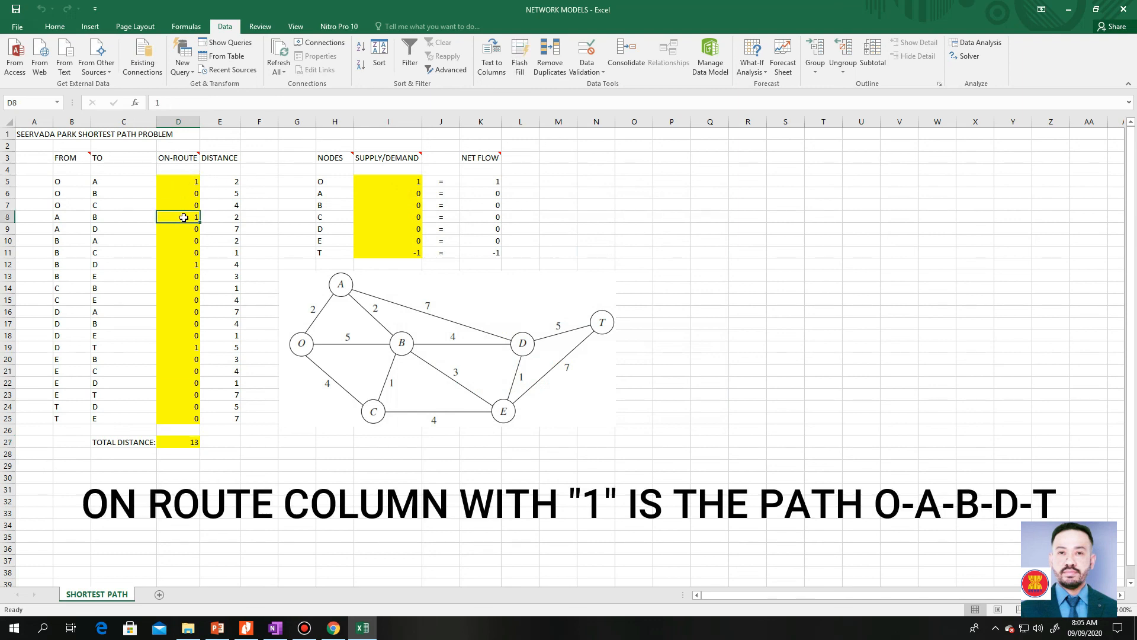
click(179, 264)
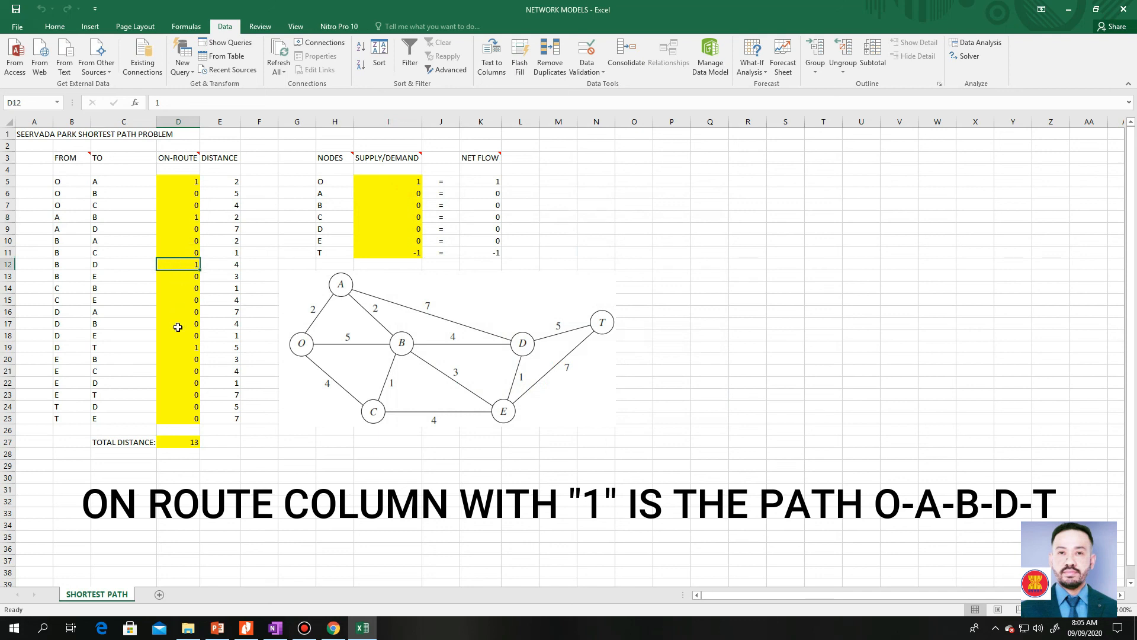
click(177, 346)
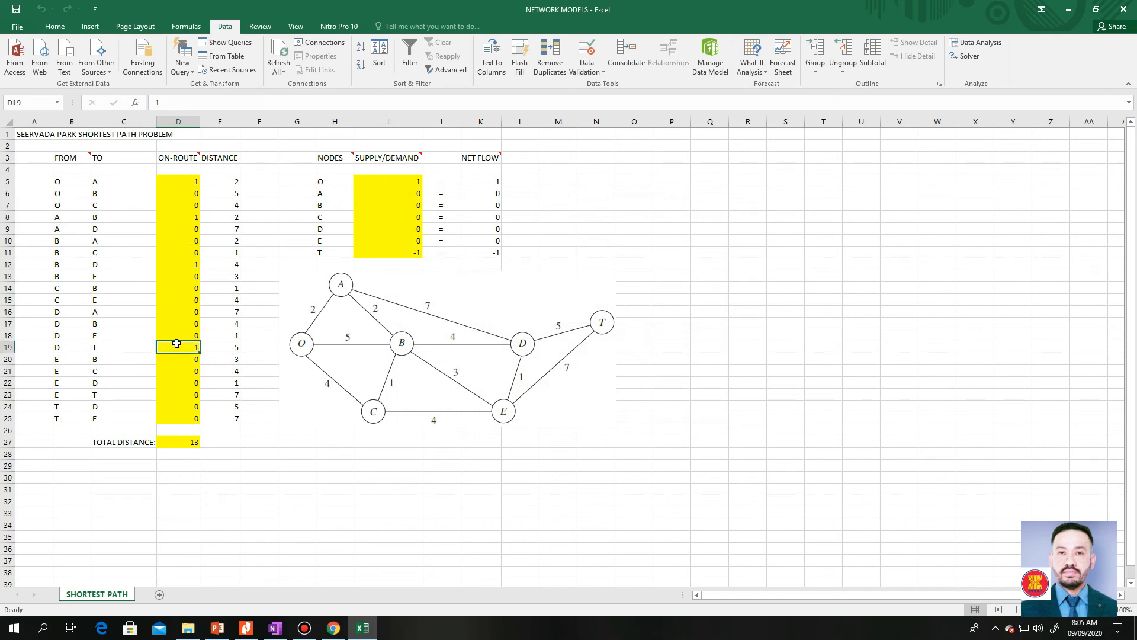
click(189, 442)
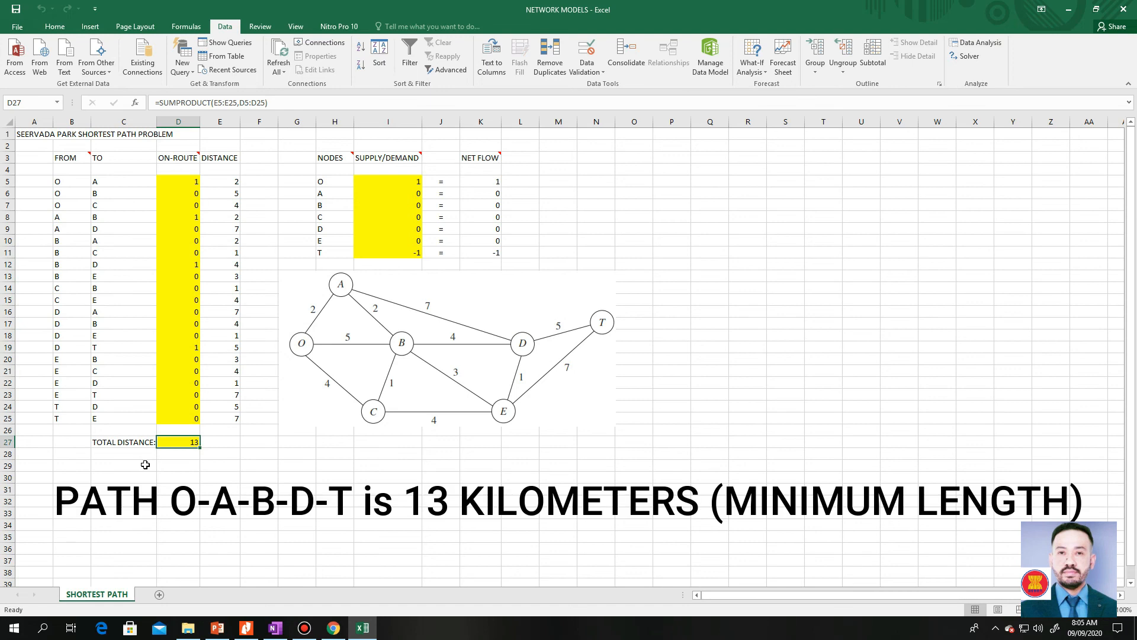